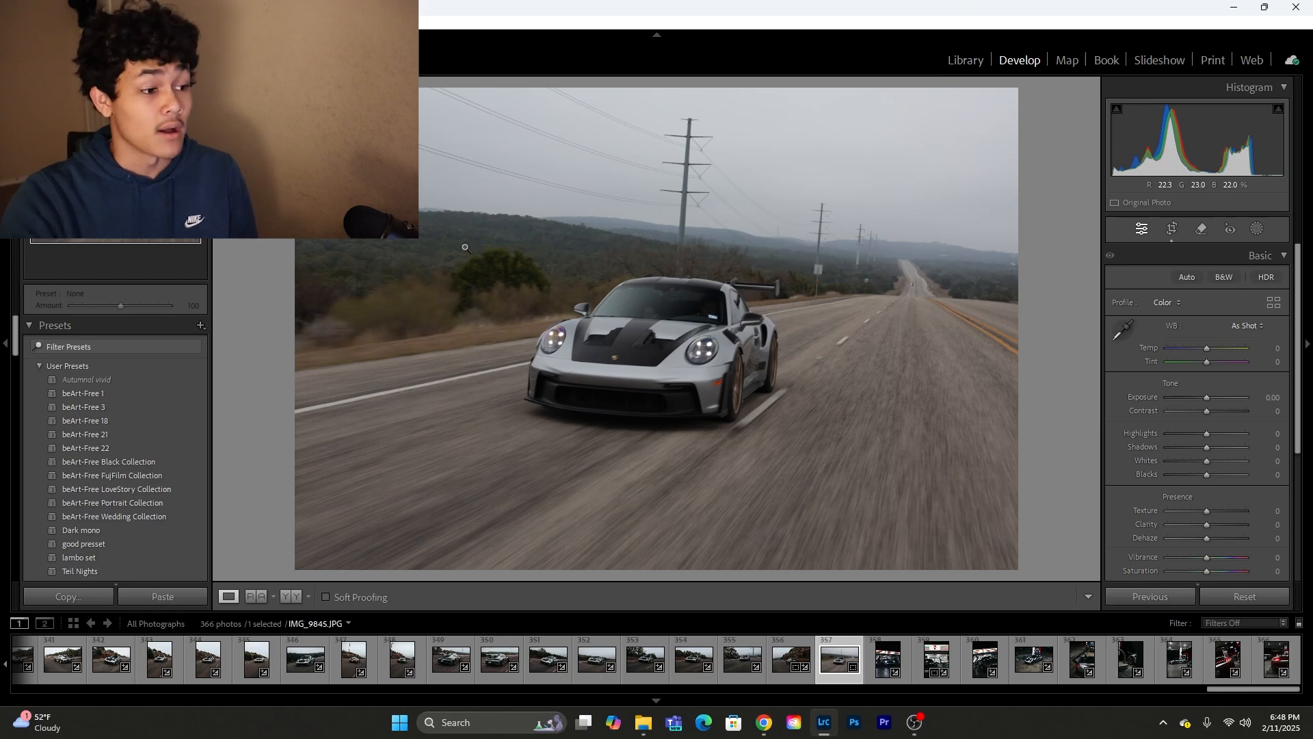
Step: Apply the beArt-Free 18 preset to the car photo and lower the overall exposure to −0.26
click(117, 420)
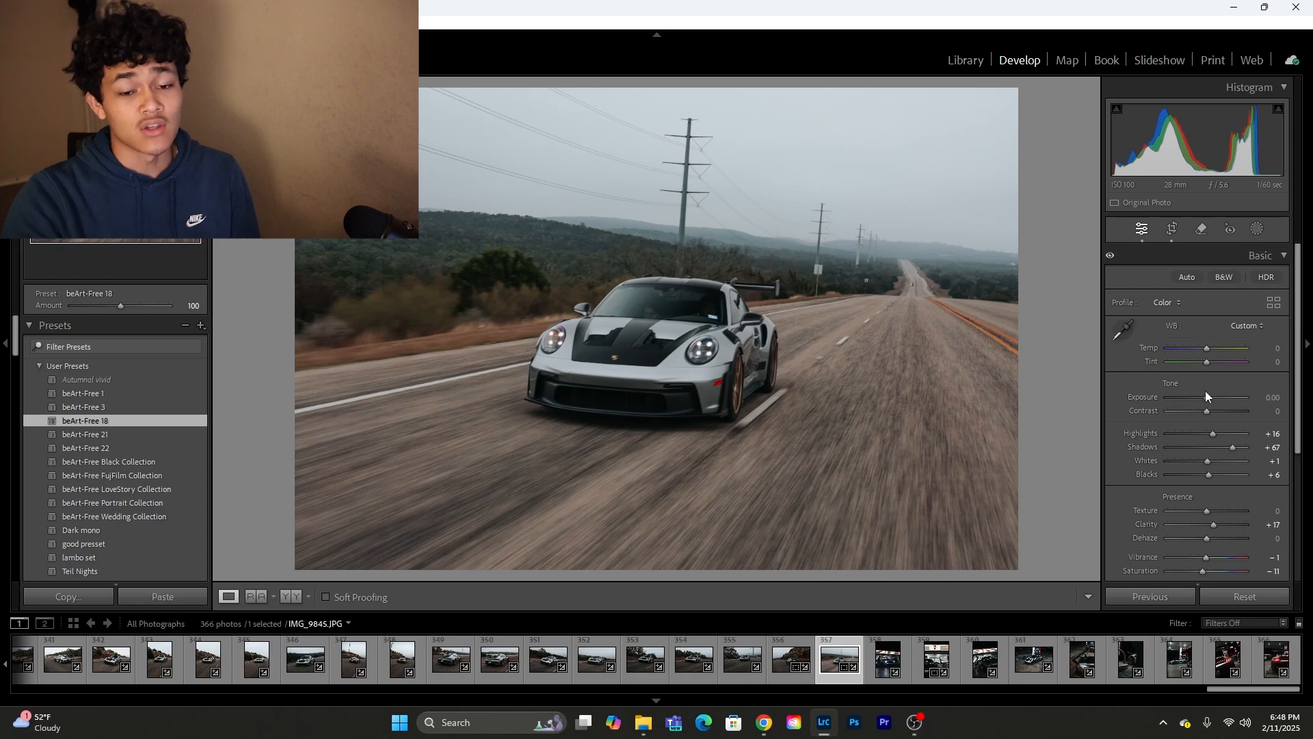
drag(1205, 395, 1204, 400)
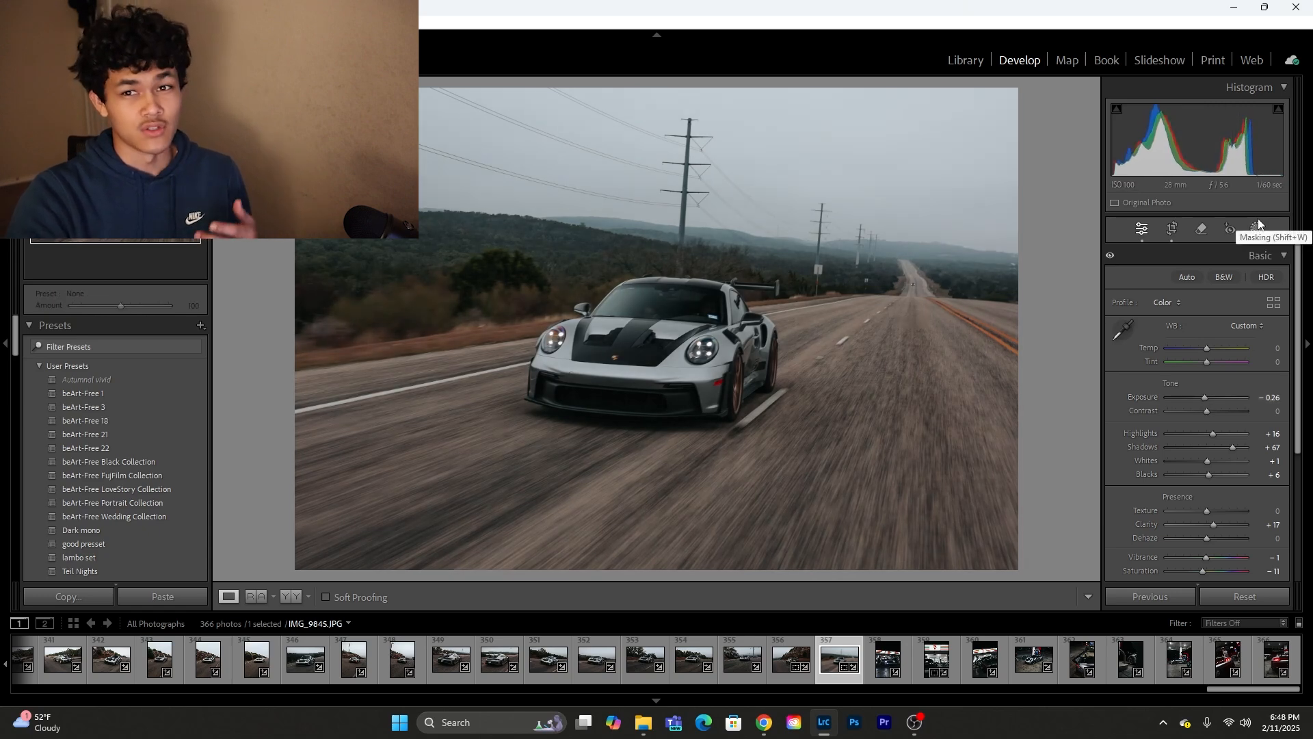
Step: Add a linear gradient mask covering the road in the lower part of the photo and subtract the subject from it
click(1259, 226)
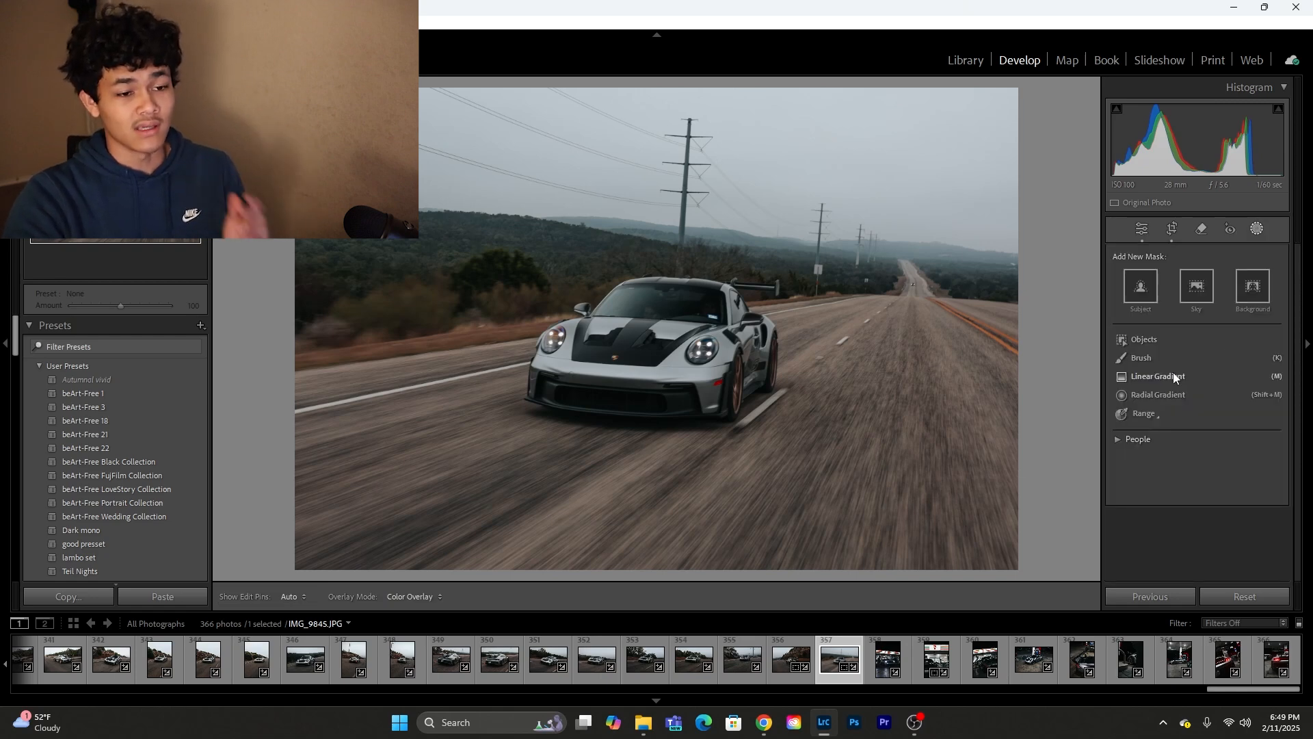
click(1173, 372)
drag(693, 426, 691, 242)
click(1065, 181)
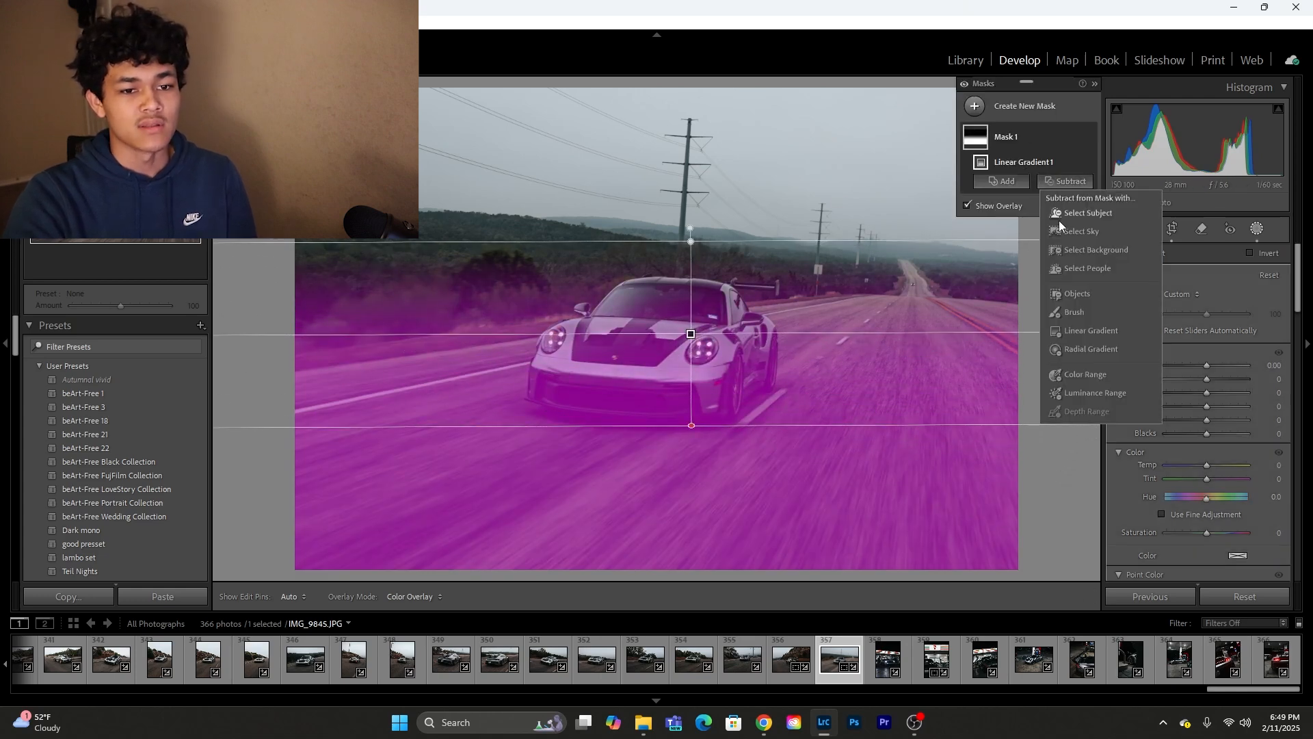
click(1063, 216)
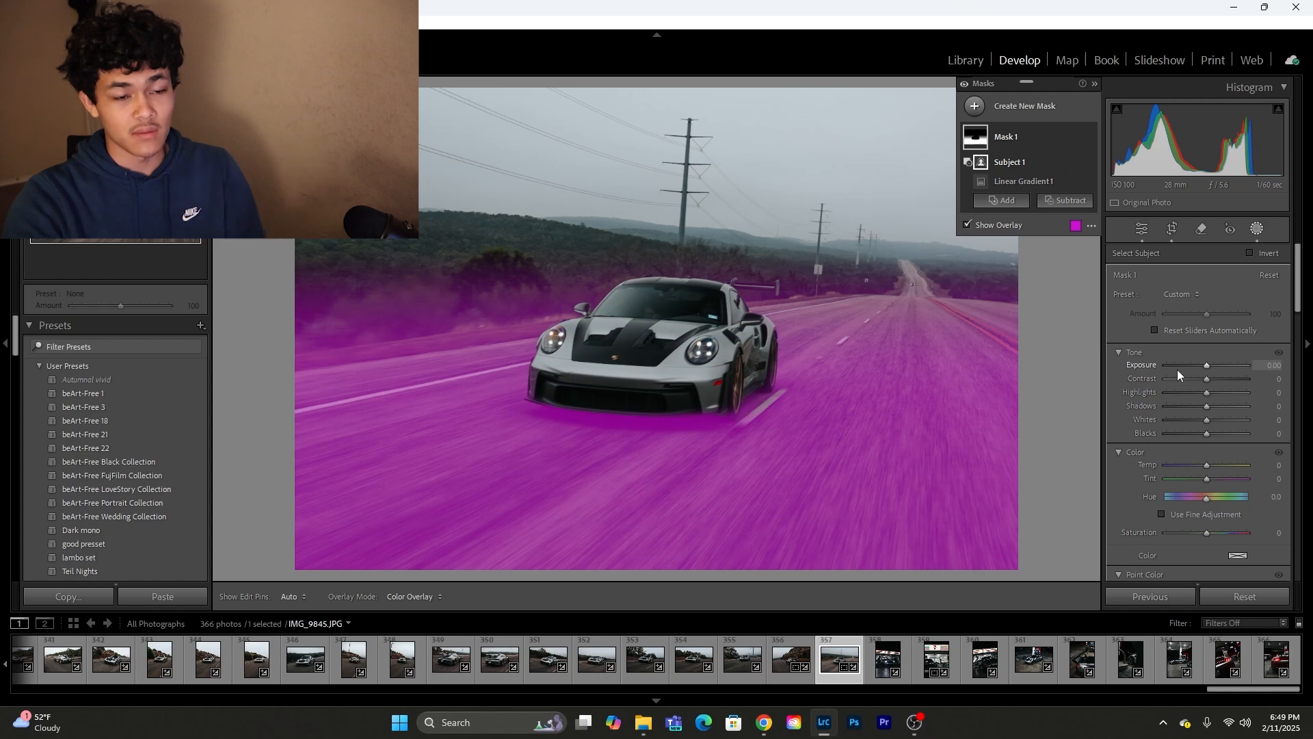
Step: Set the road mask's exposure to −0.20, contrast to 10 and whites to −14
drag(1208, 364, 1282, 382)
drag(1191, 378, 1201, 418)
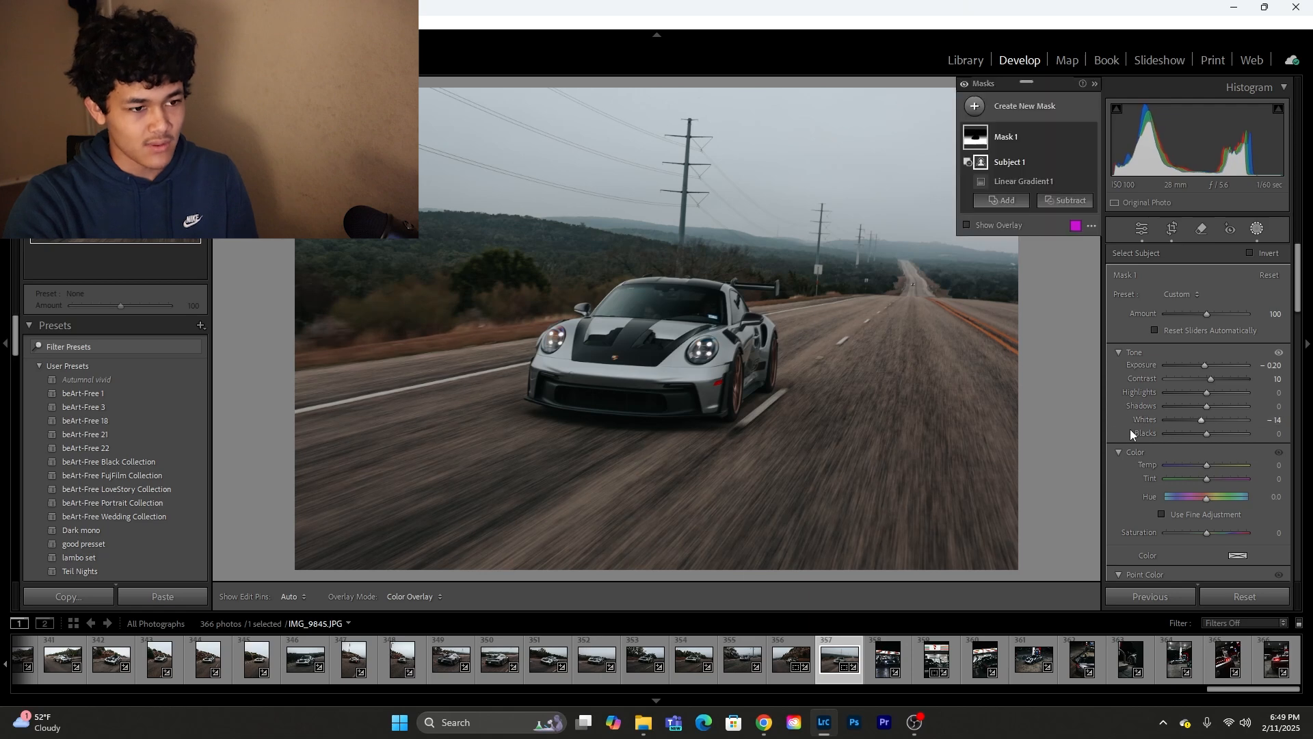
Step: Create a new subject mask that covers the car
click(975, 106)
click(1050, 135)
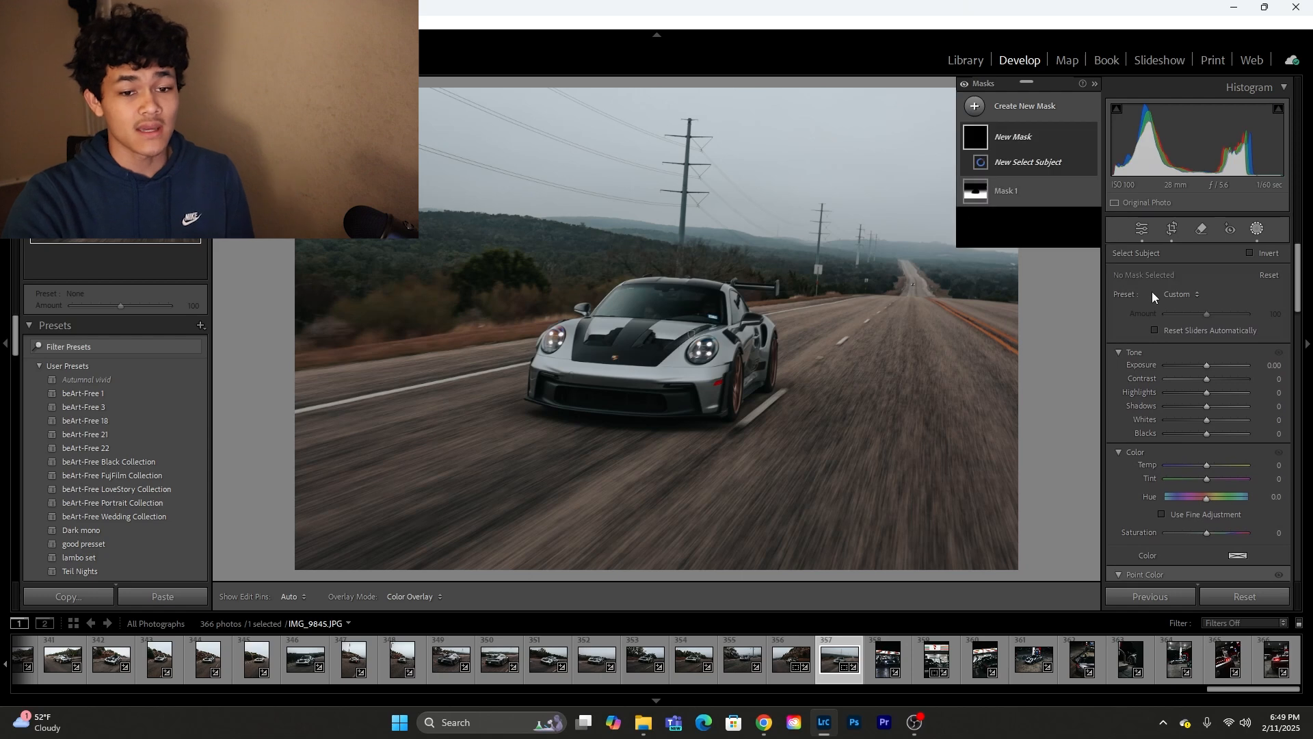
scroll(1190, 390, down, 6)
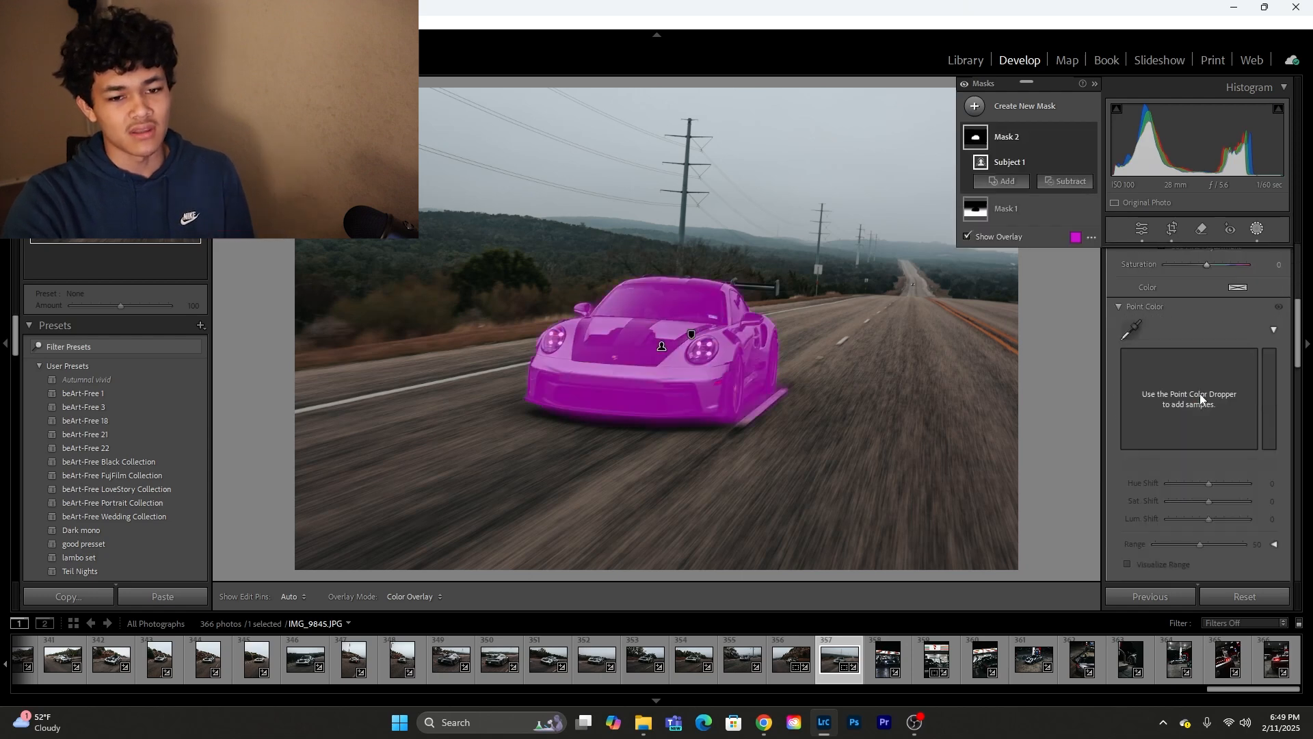
scroll(1199, 383, up, 8)
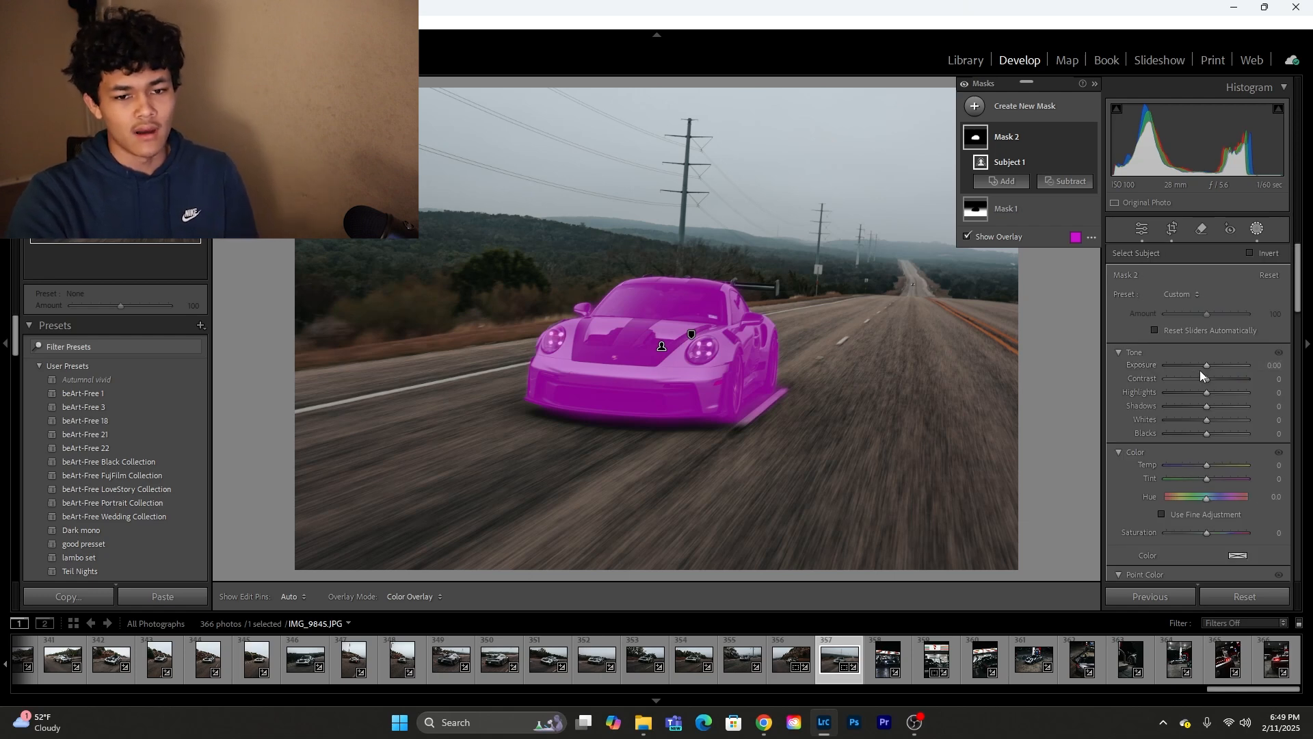
Step: Set the car mask's exposure to 0.47, contrast to 17, highlights to −31, shadows to 10 and whites to −8
drag(1208, 369, 1192, 401)
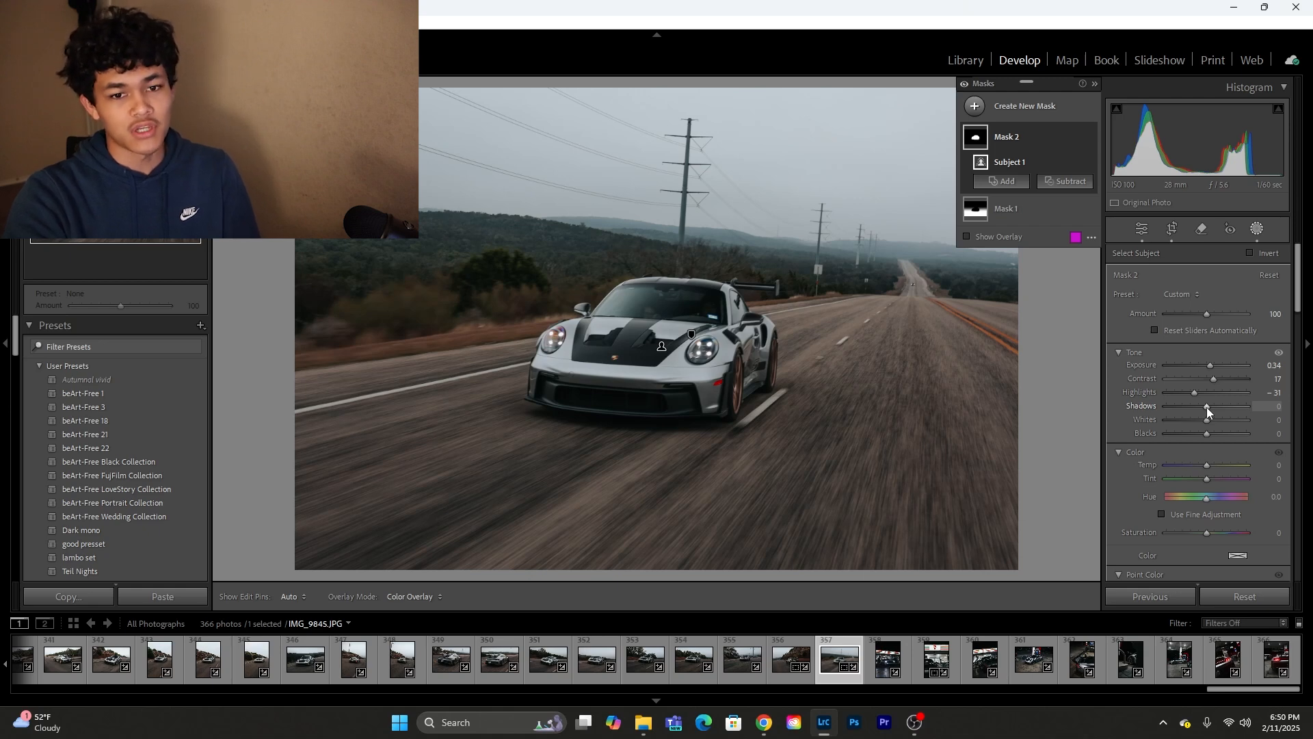
drag(1207, 406, 1201, 425)
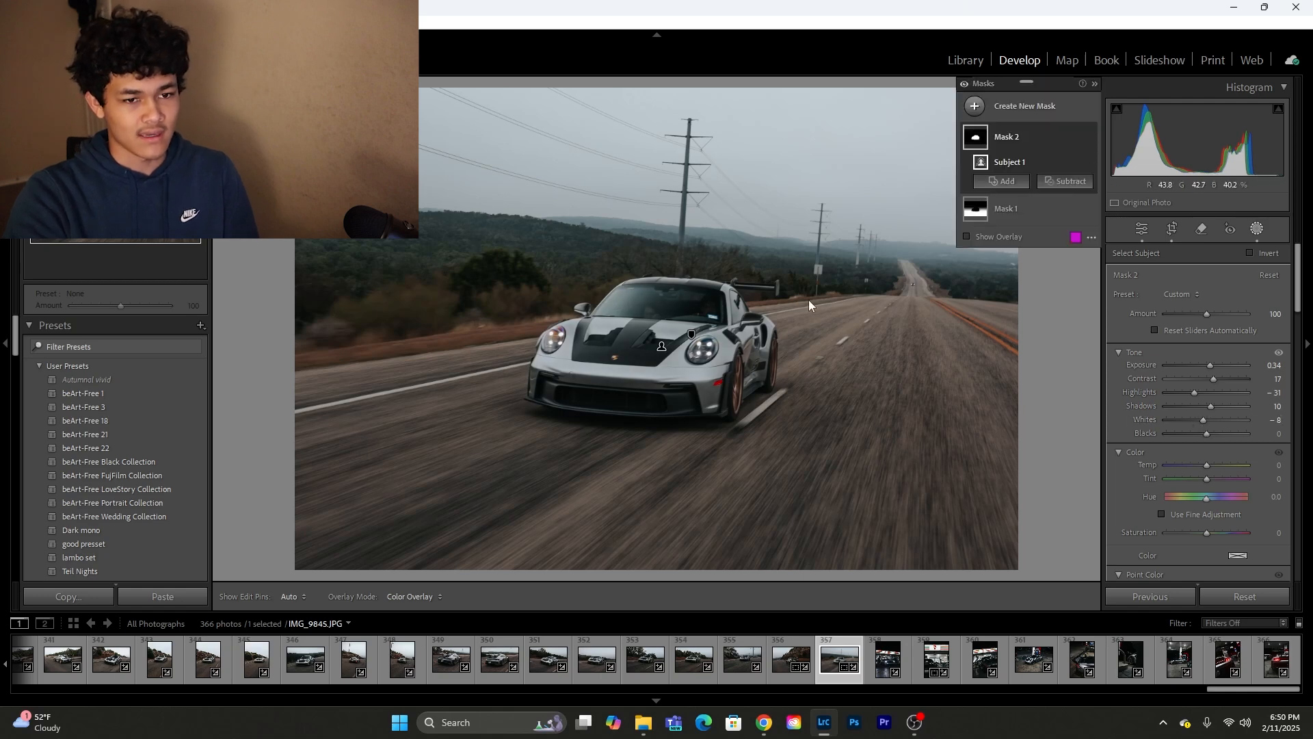
click(1089, 140)
click(1089, 141)
click(1089, 140)
click(1089, 140)
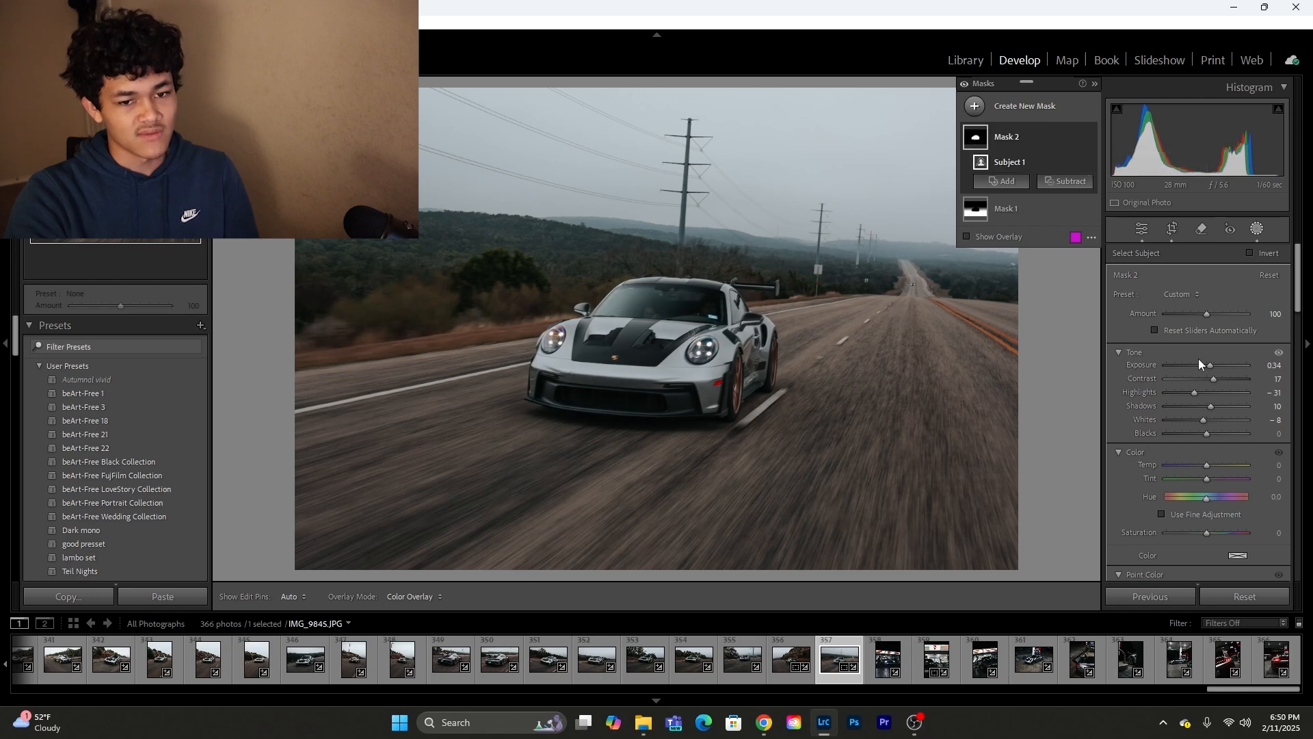
drag(1212, 367, 1213, 364)
Step: Brighten the sky to exposure 0.81 with a large radial gradient mask that has the subject subtracted
click(1002, 112)
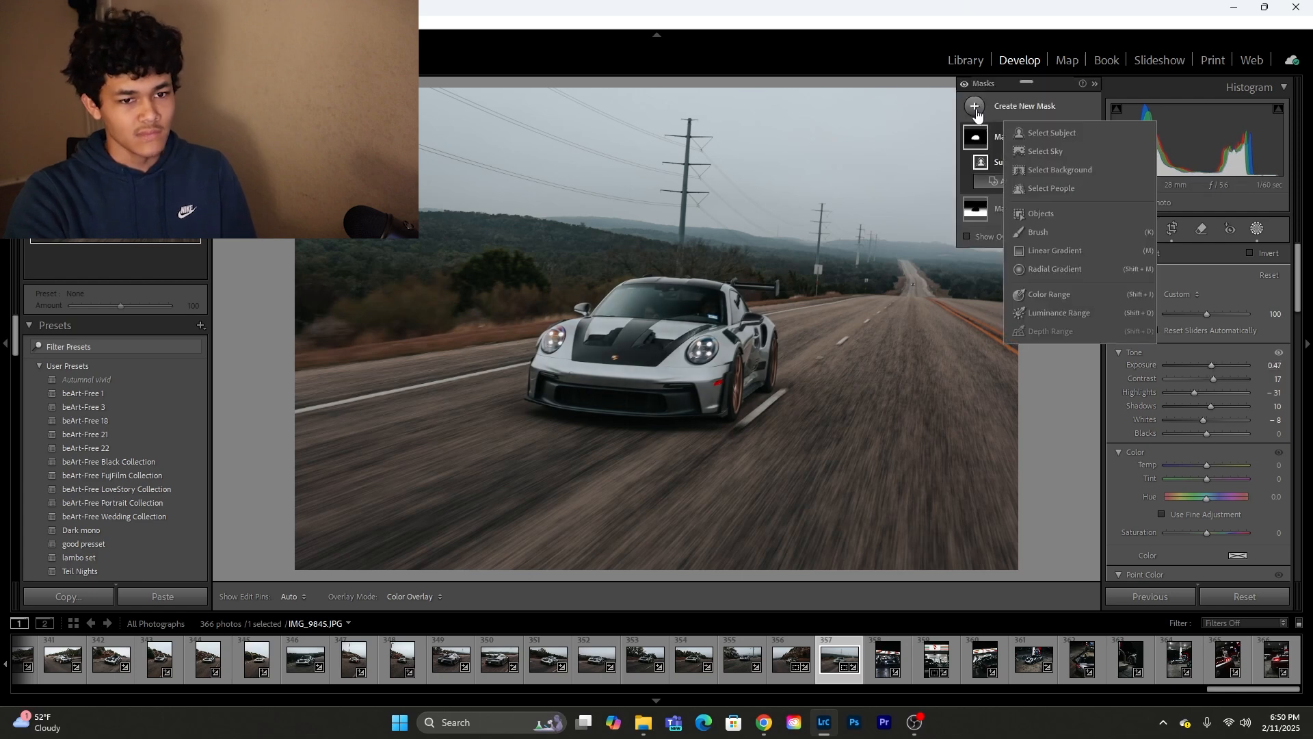
click(1044, 269)
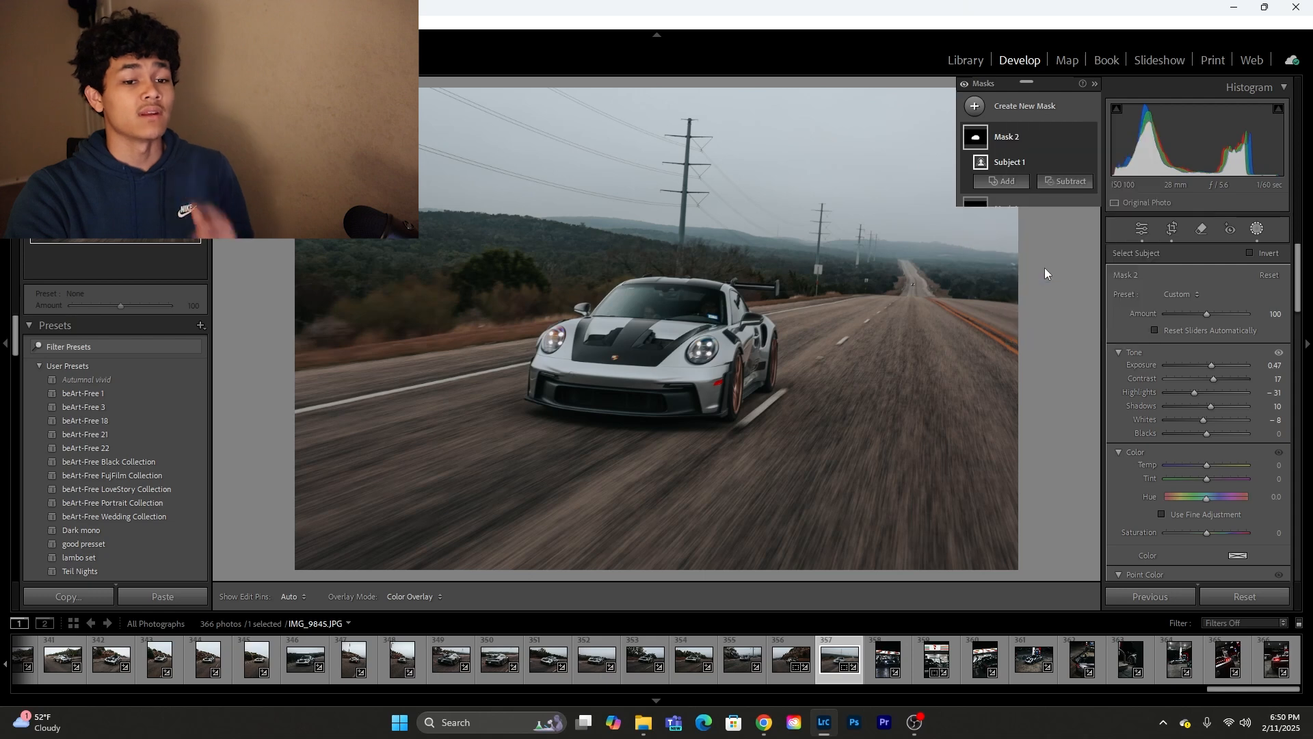
drag(884, 119, 78, 339)
click(1066, 181)
click(1060, 219)
drag(1207, 366, 1216, 371)
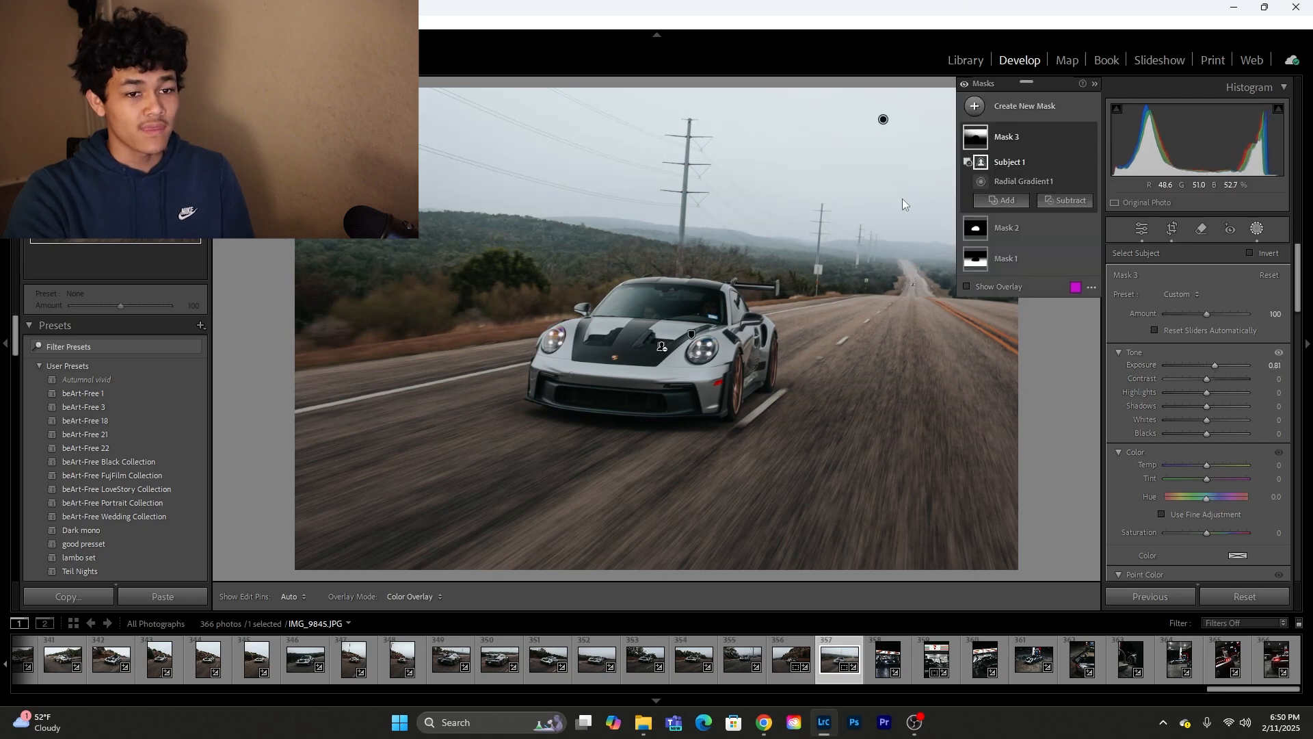
Step: Add a flat, slightly tilted radial gradient mask over the hillside trees behind the car and subtract the subject from it
click(974, 104)
click(1037, 269)
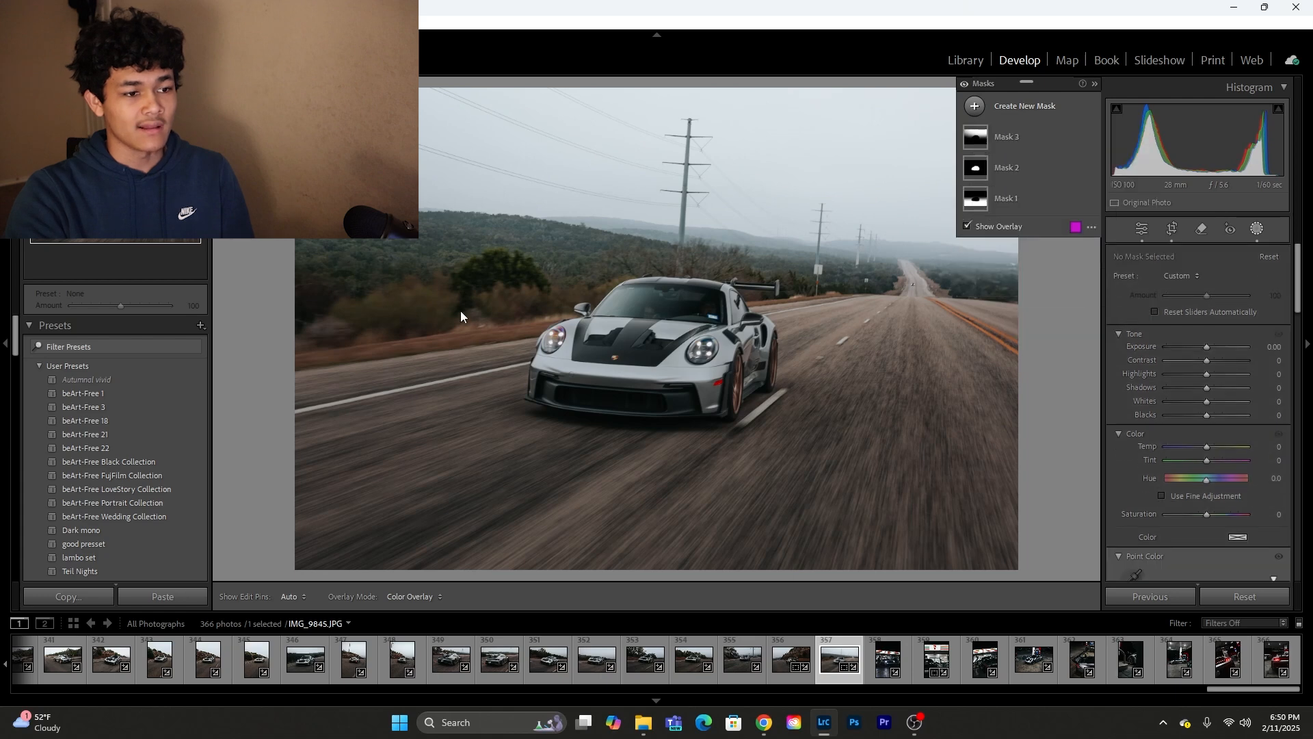
drag(504, 242, 825, 293)
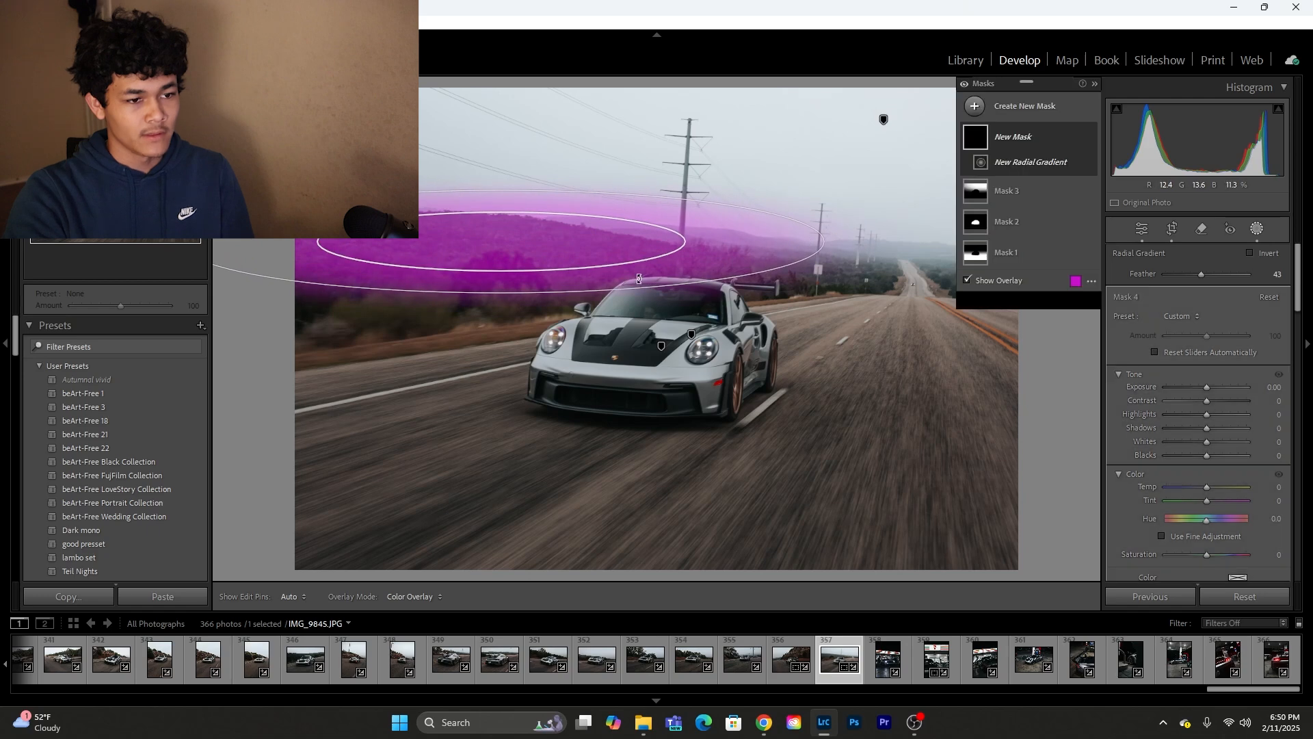
mouse_move(504, 305)
mouse_down()
mouse_move(488, 303)
mouse_move(504, 294)
mouse_up()
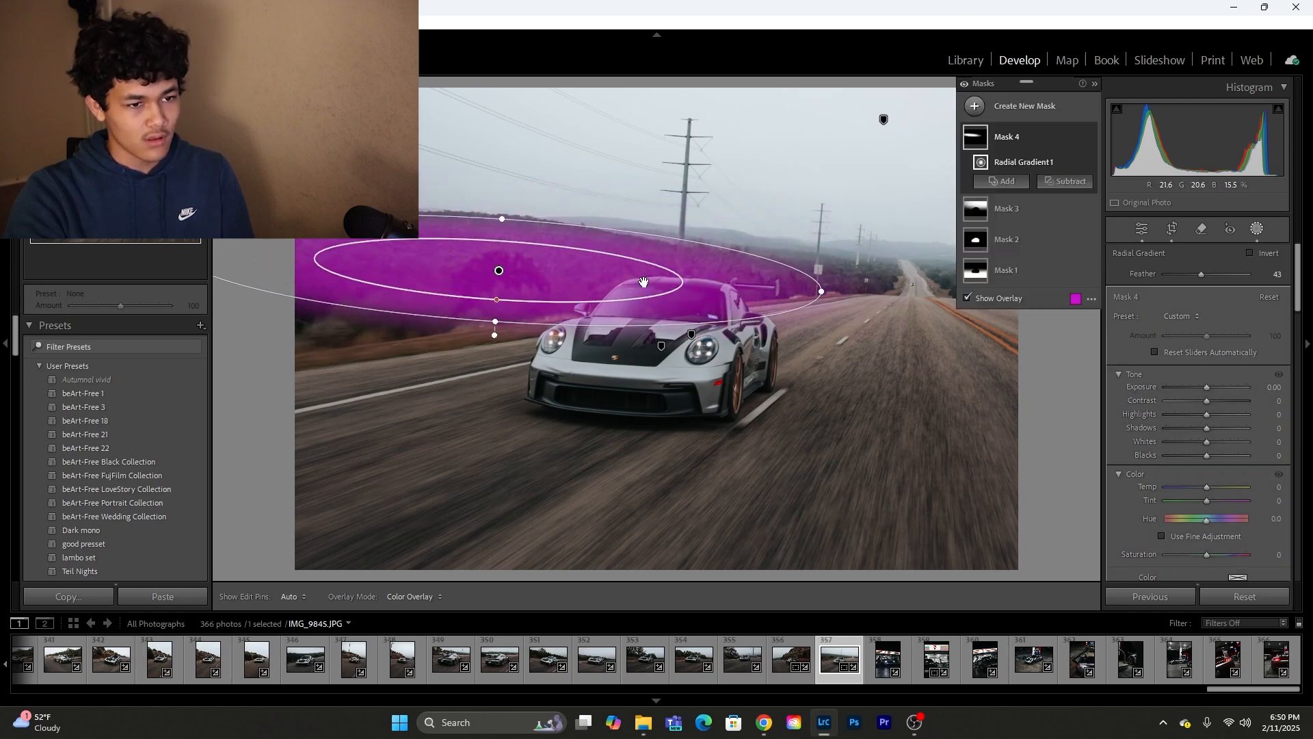
click(1066, 181)
click(1090, 212)
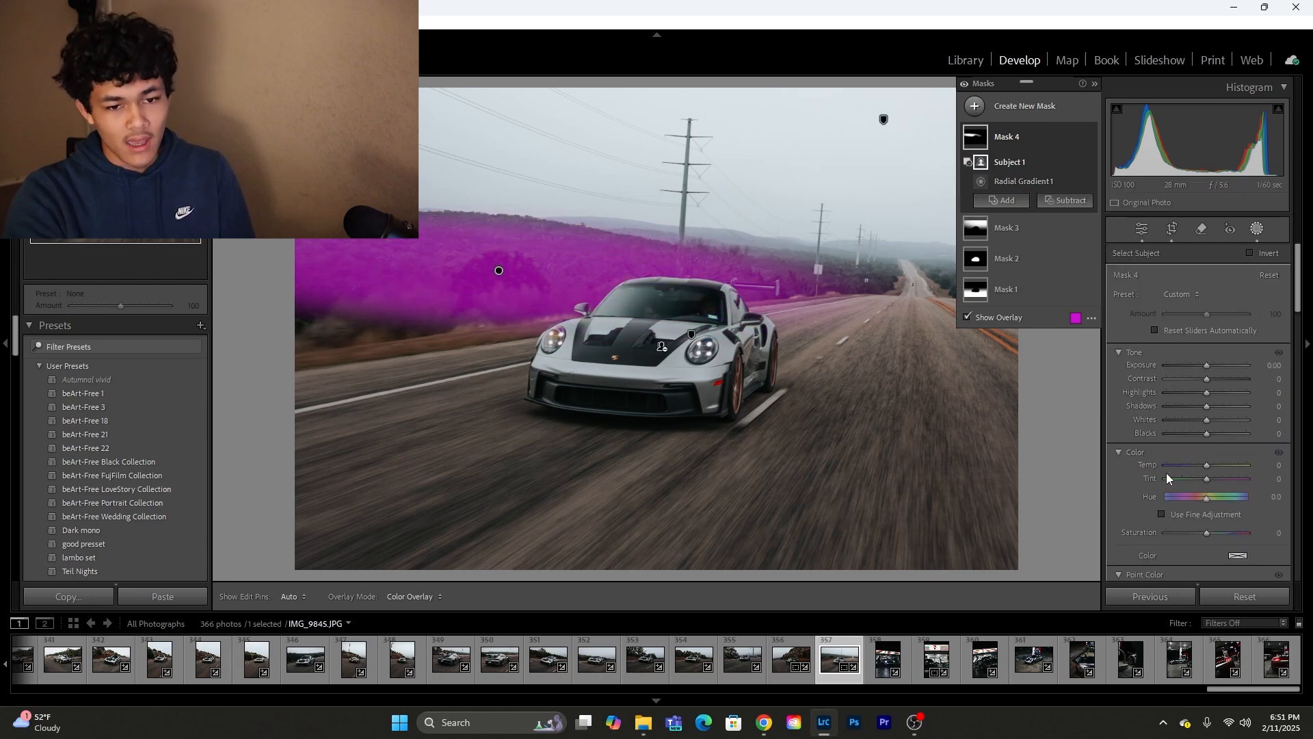
Step: Set the hillside mask's tint to −7, exposure to −0.20 and contrast to 29
mouse_move(1201, 476)
mouse_down()
mouse_move(1185, 478)
mouse_move(1201, 476)
mouse_up()
mouse_move(1205, 375)
mouse_down()
mouse_move(1237, 379)
mouse_move(1185, 368)
mouse_up()
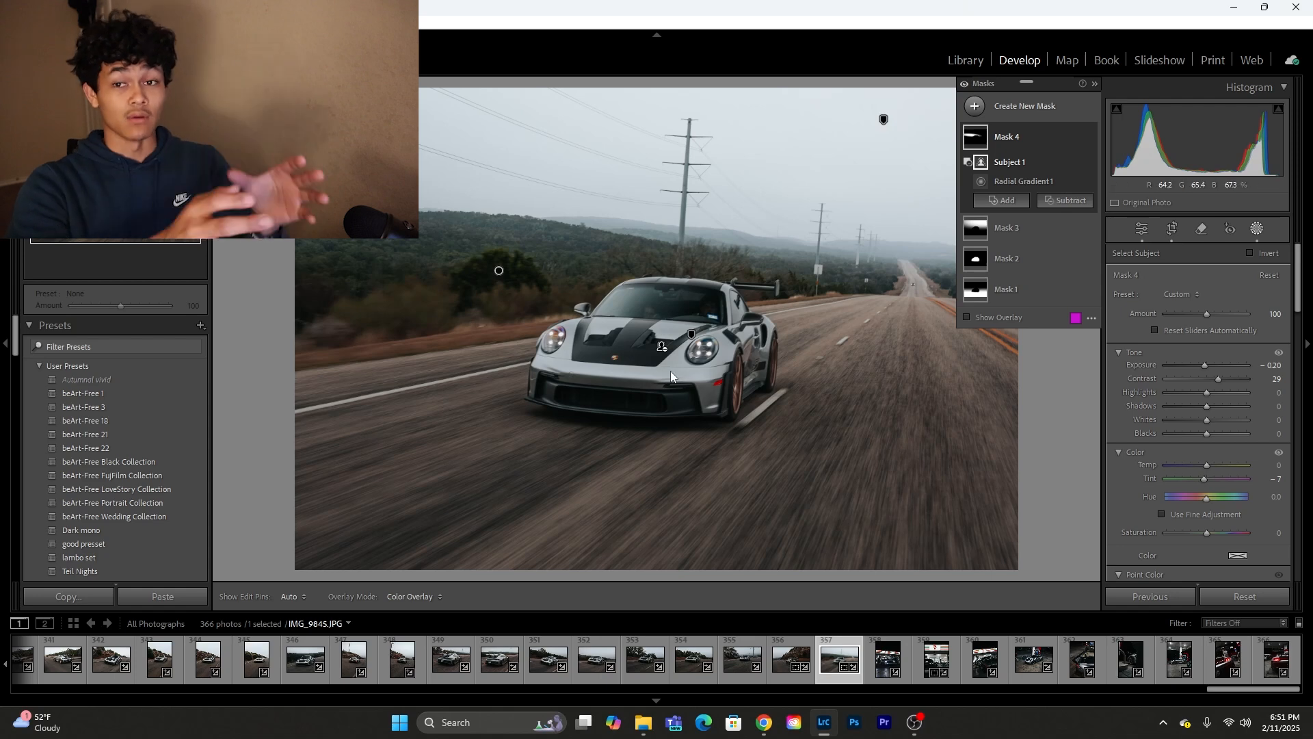
Step: Remove the small distant object on the road near the horizon with generative AI, and return to the basic adjustments
click(1200, 232)
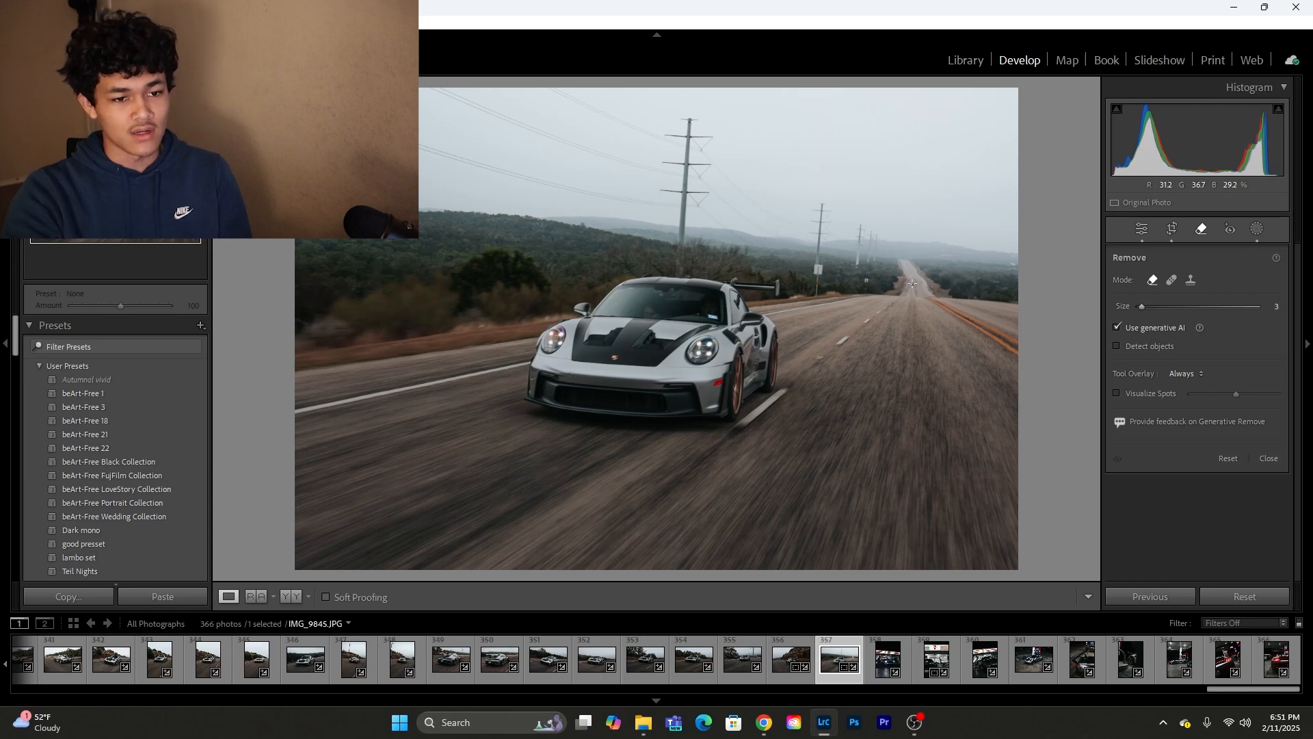
click(912, 283)
click(1242, 468)
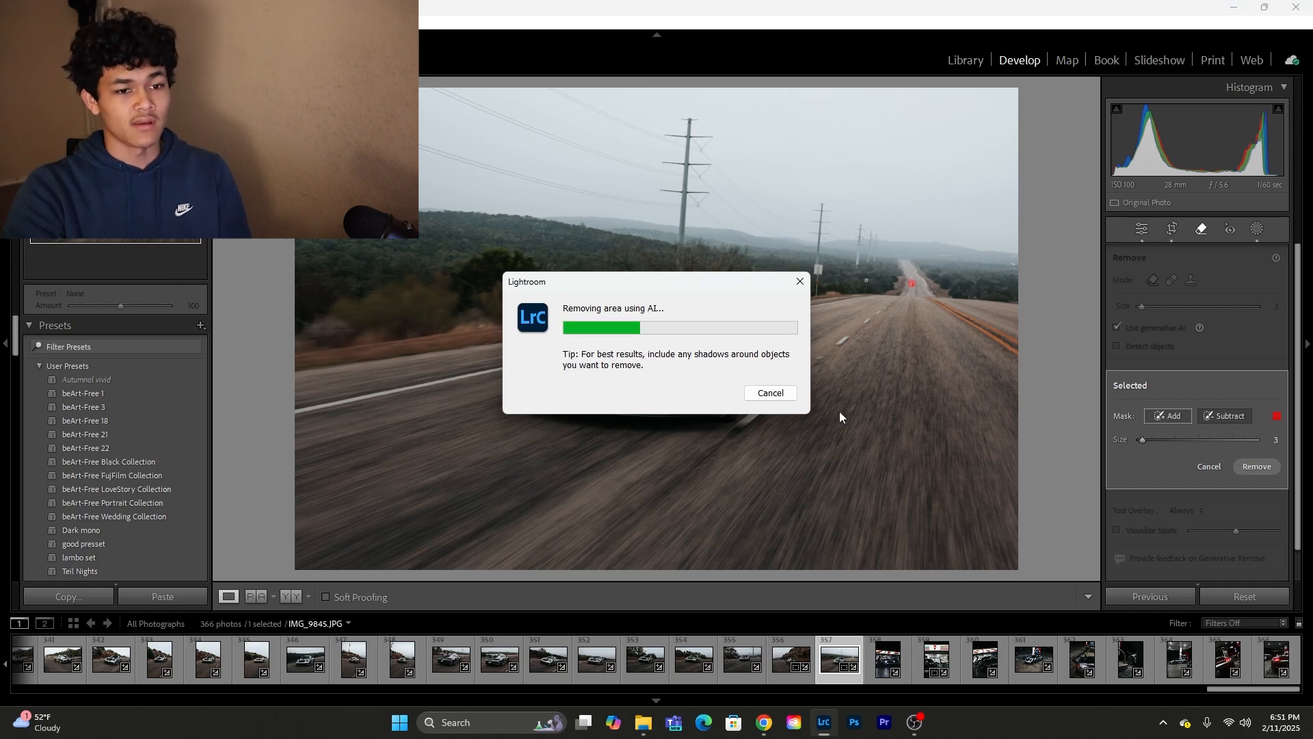
click(1141, 233)
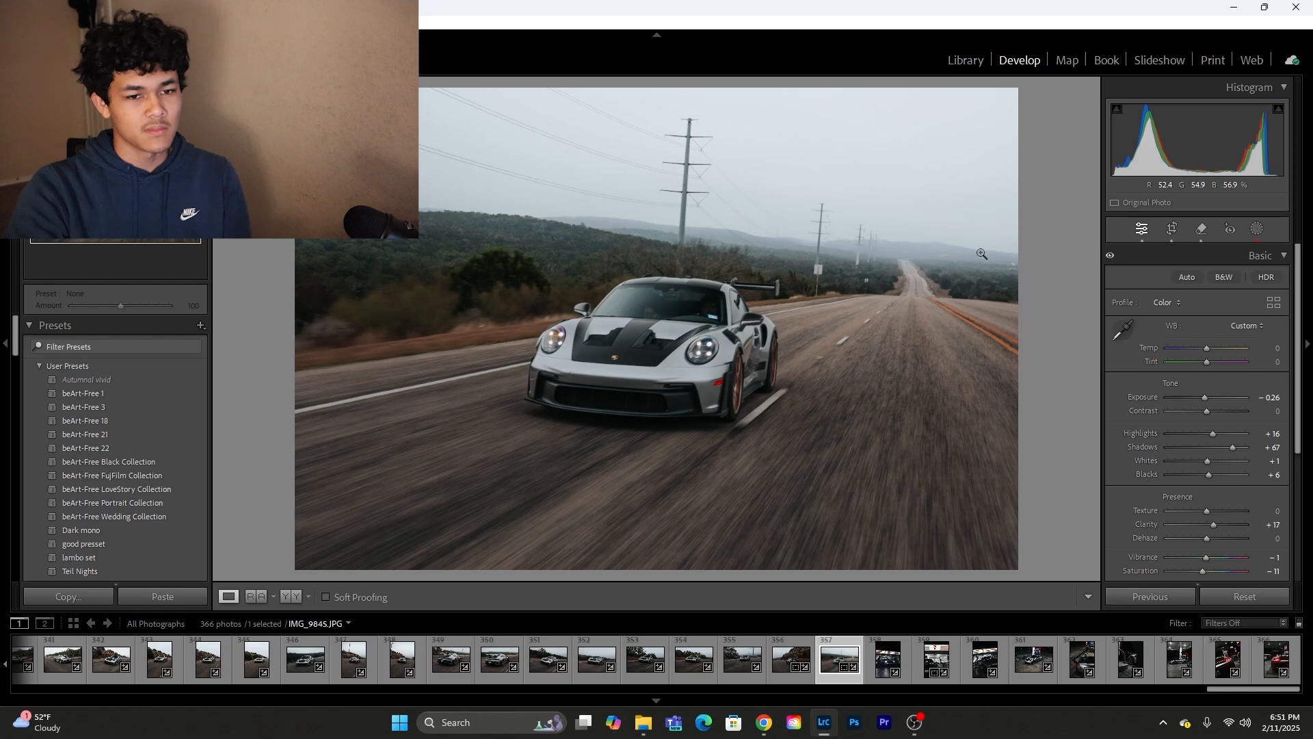
Step: Compare the photo before and after editing side by side and return to the single-photo view
click(1260, 229)
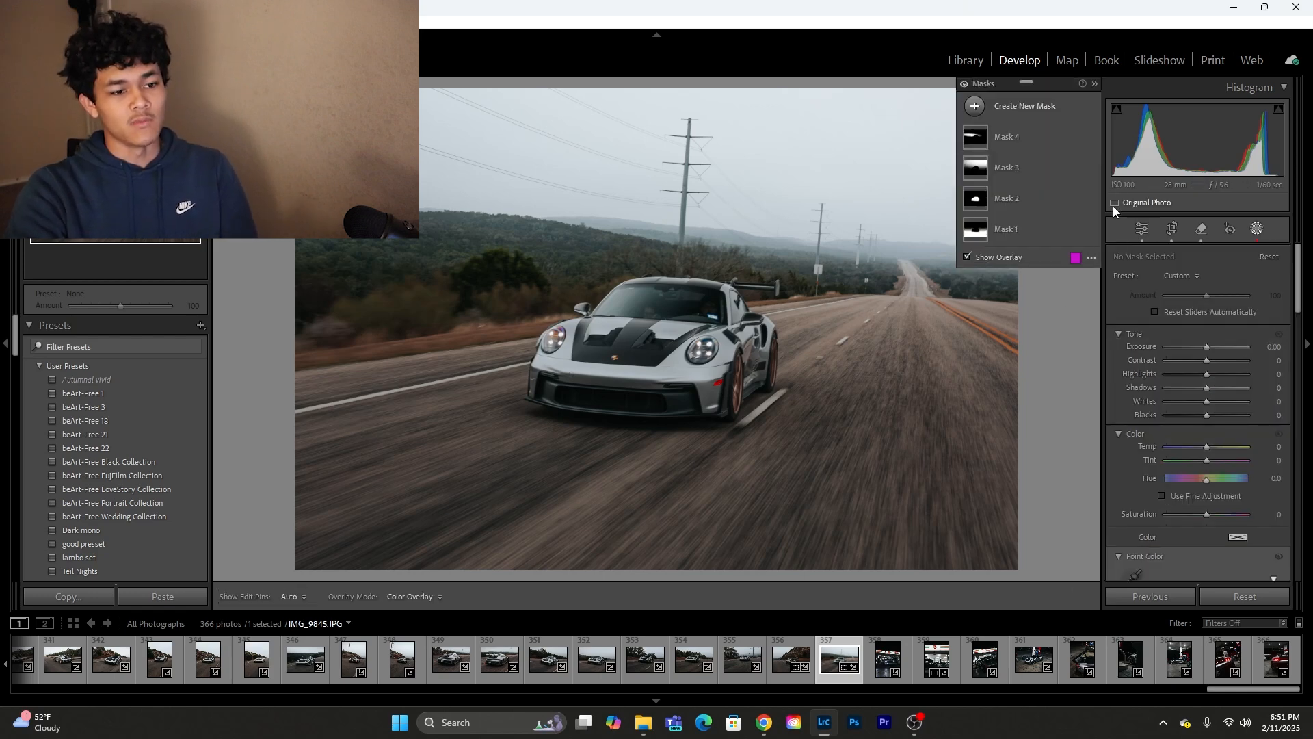
click(1141, 229)
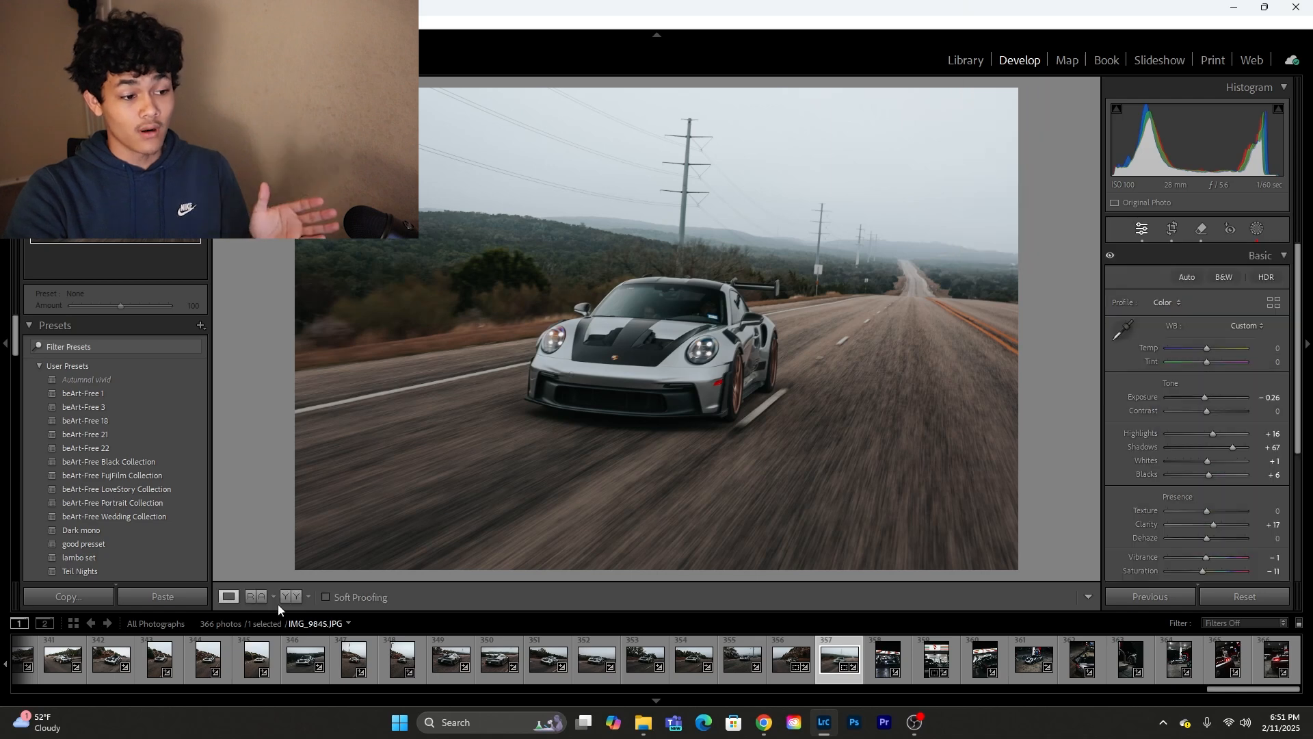
click(286, 597)
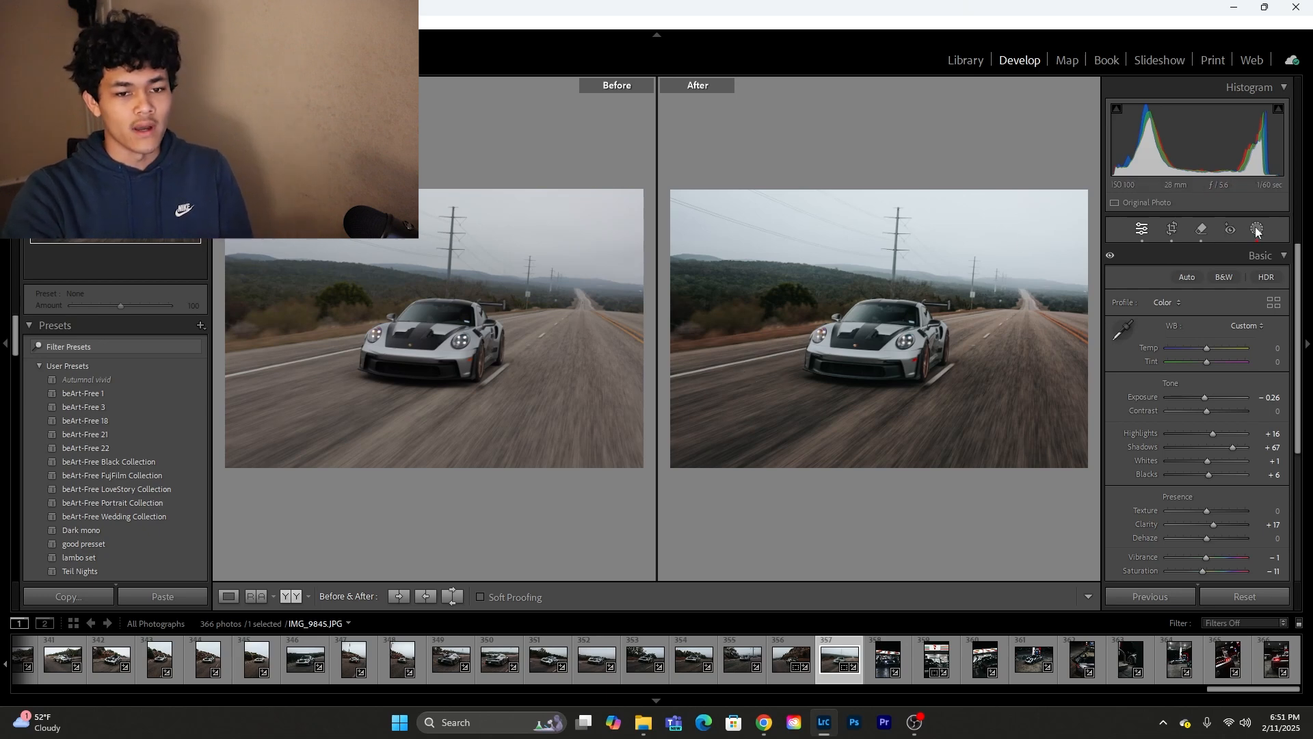
click(228, 598)
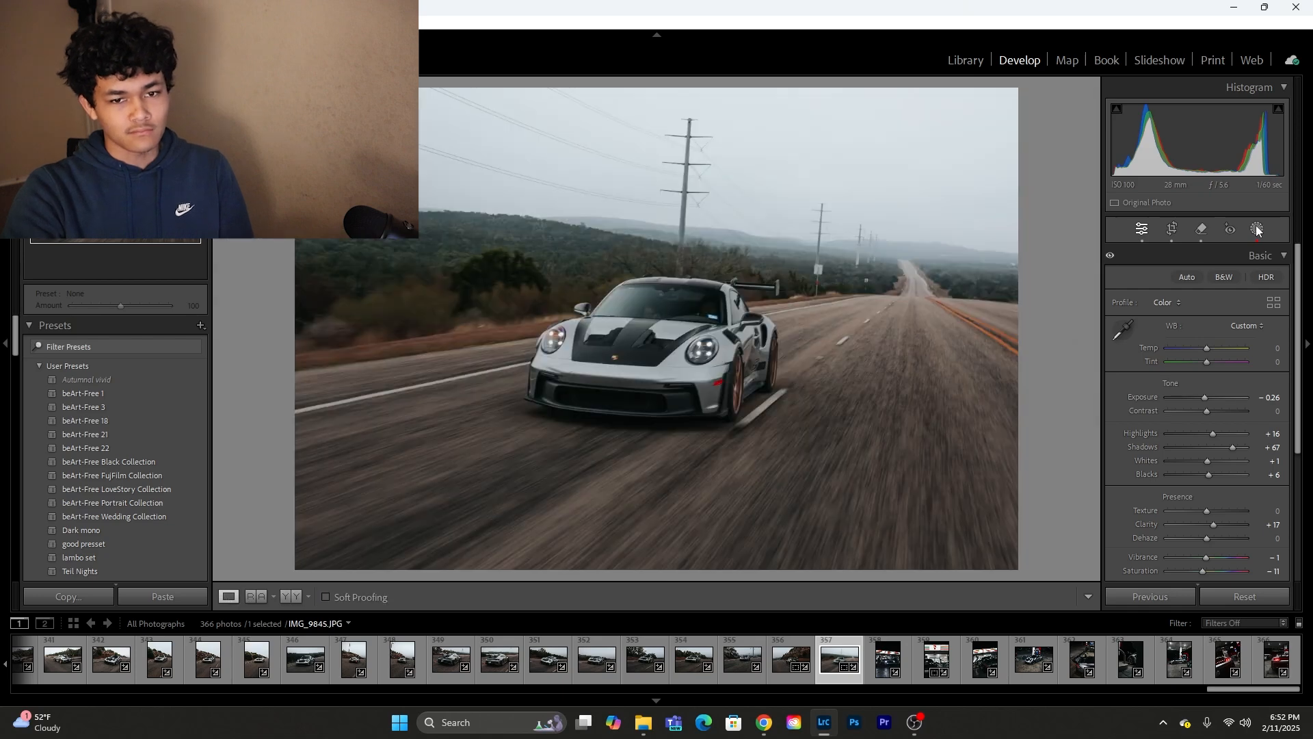
Step: Sample the tinted bodywork beside the car's headlight as a point color in the car's subject mask
click(1257, 230)
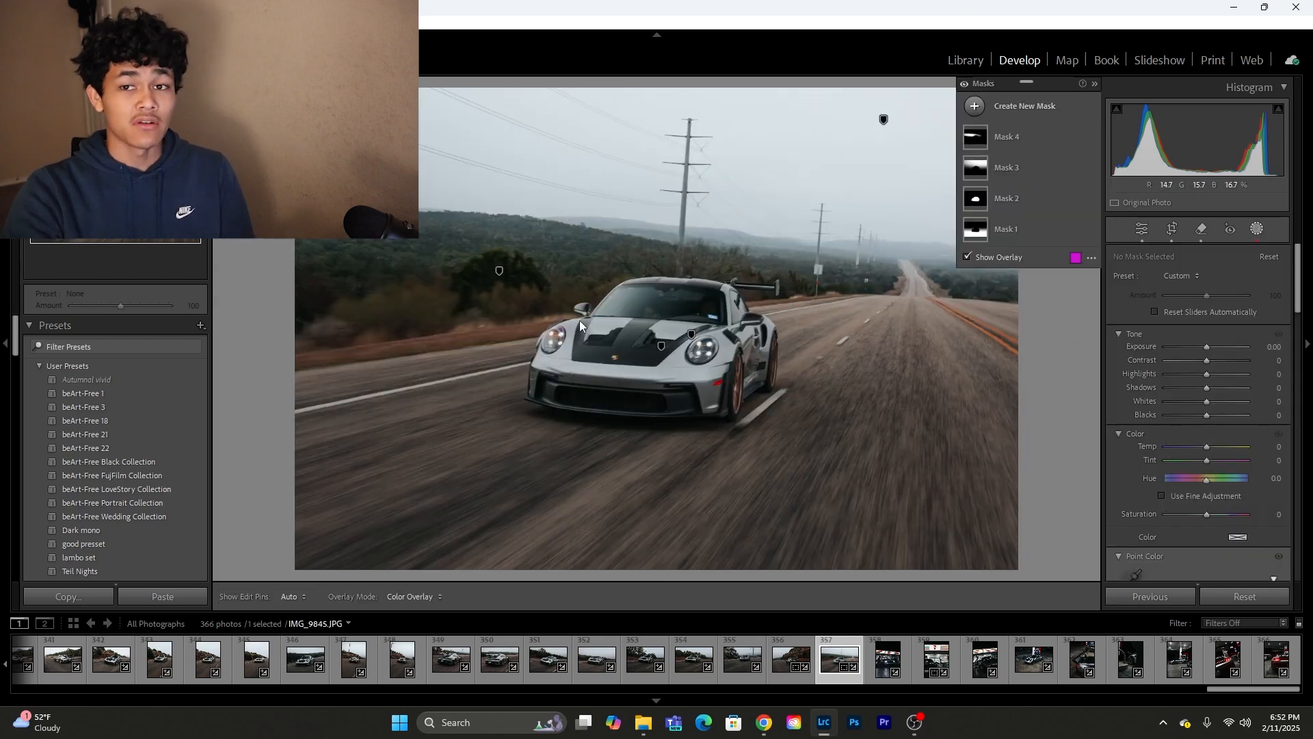
click(1019, 204)
scroll(1116, 407, down, 5)
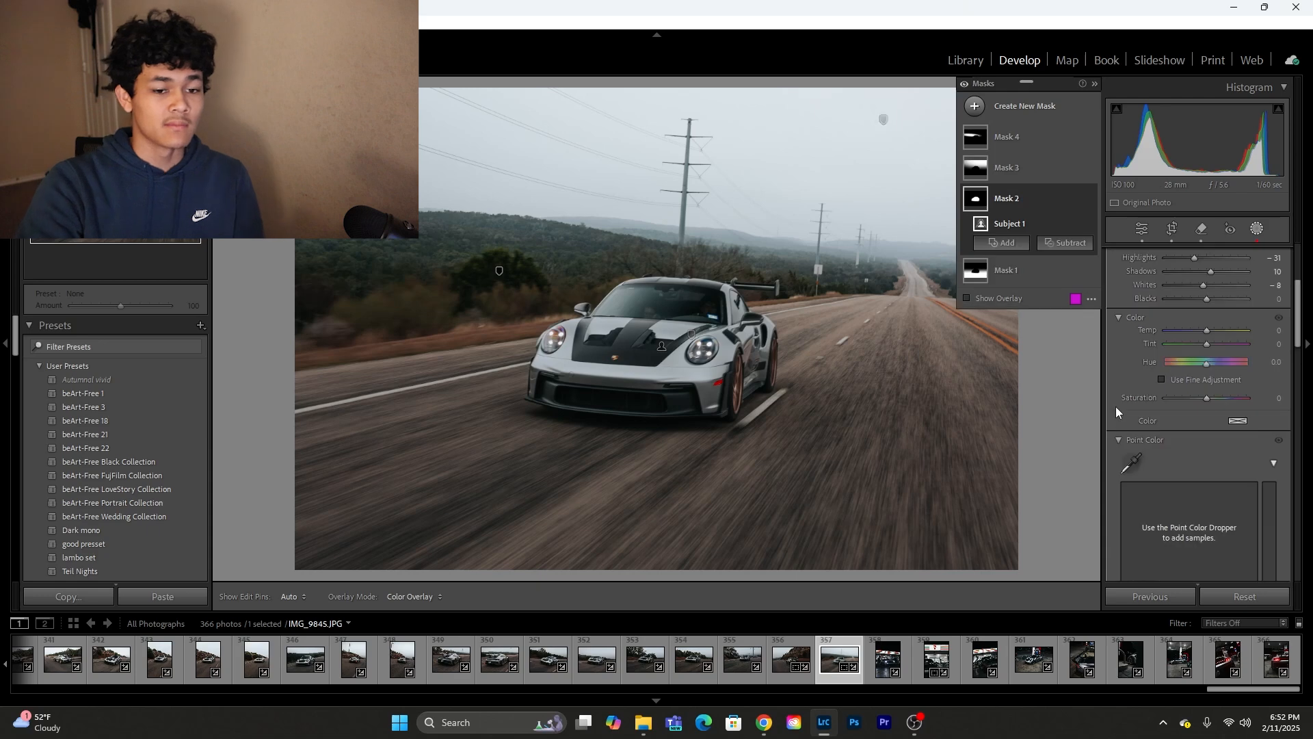
click(1132, 373)
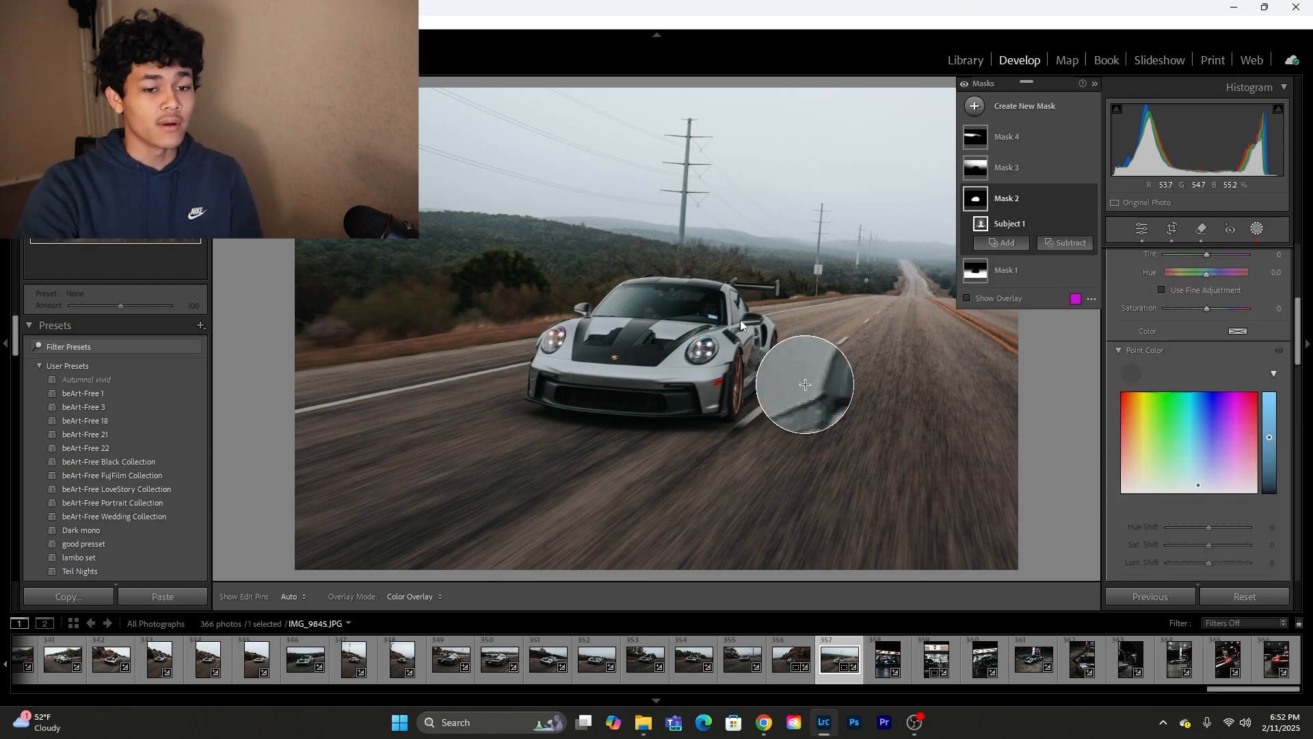
click(713, 359)
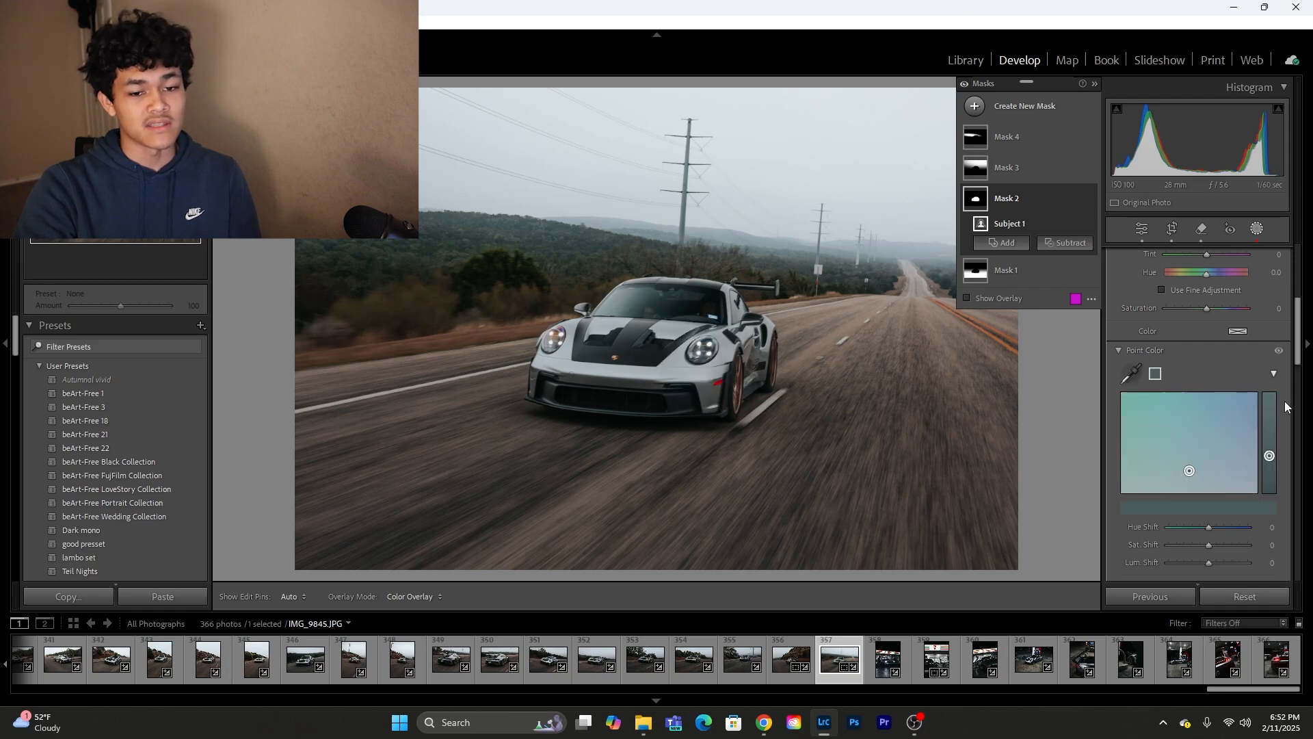
Step: Reduce the sampled bodywork color's saturation shift to −54
scroll(1224, 410, down, 3)
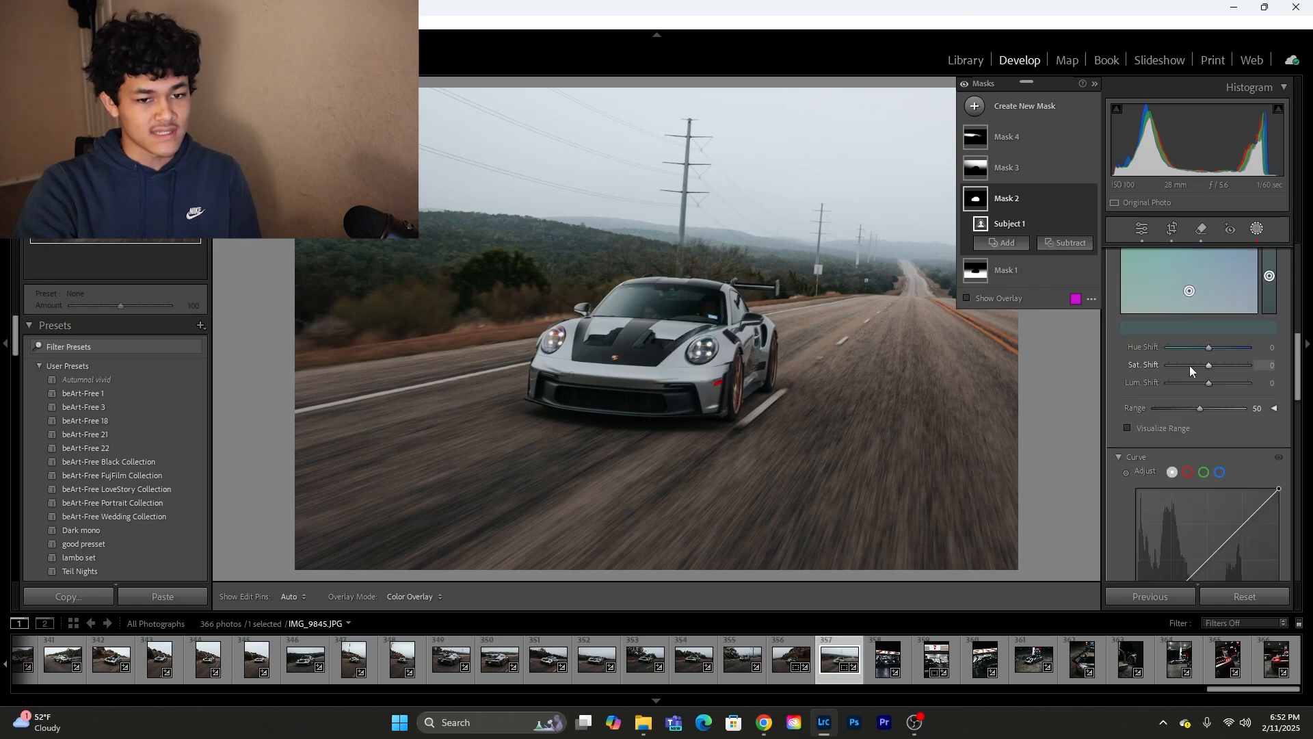
mouse_move(1193, 370)
mouse_down()
mouse_move(1176, 370)
mouse_move(1200, 366)
mouse_up()
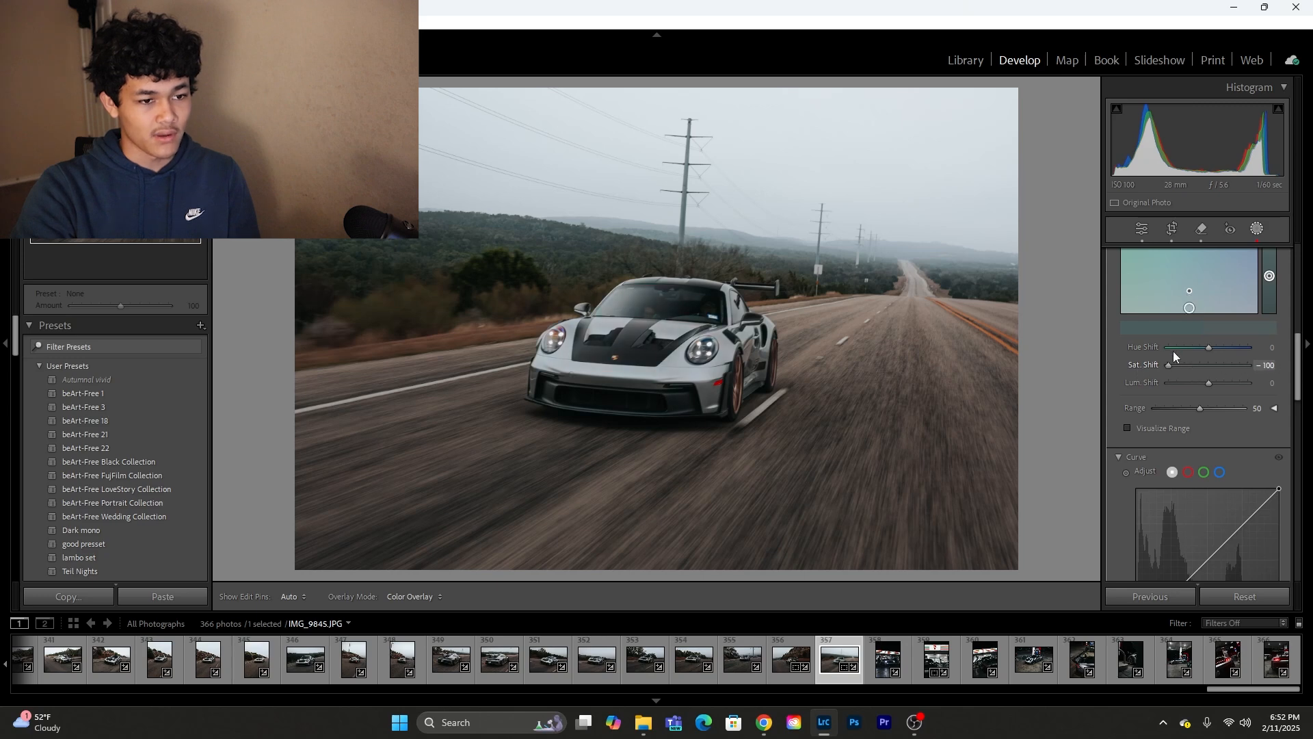
drag(1212, 368, 1187, 373)
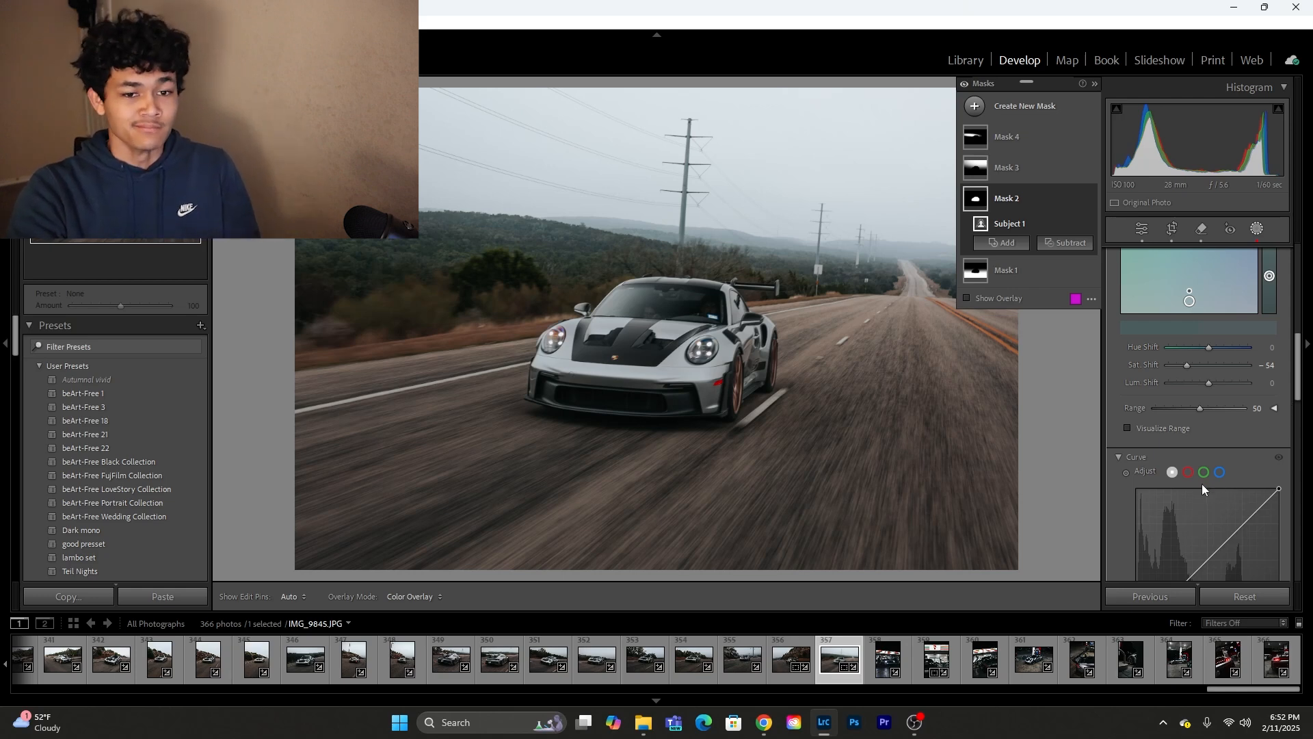
Step: Try a luminance shift of 28 on the sampled bodywork color and undo it
mouse_move(1208, 383)
mouse_down()
mouse_move(1240, 383)
mouse_move(1221, 385)
mouse_up()
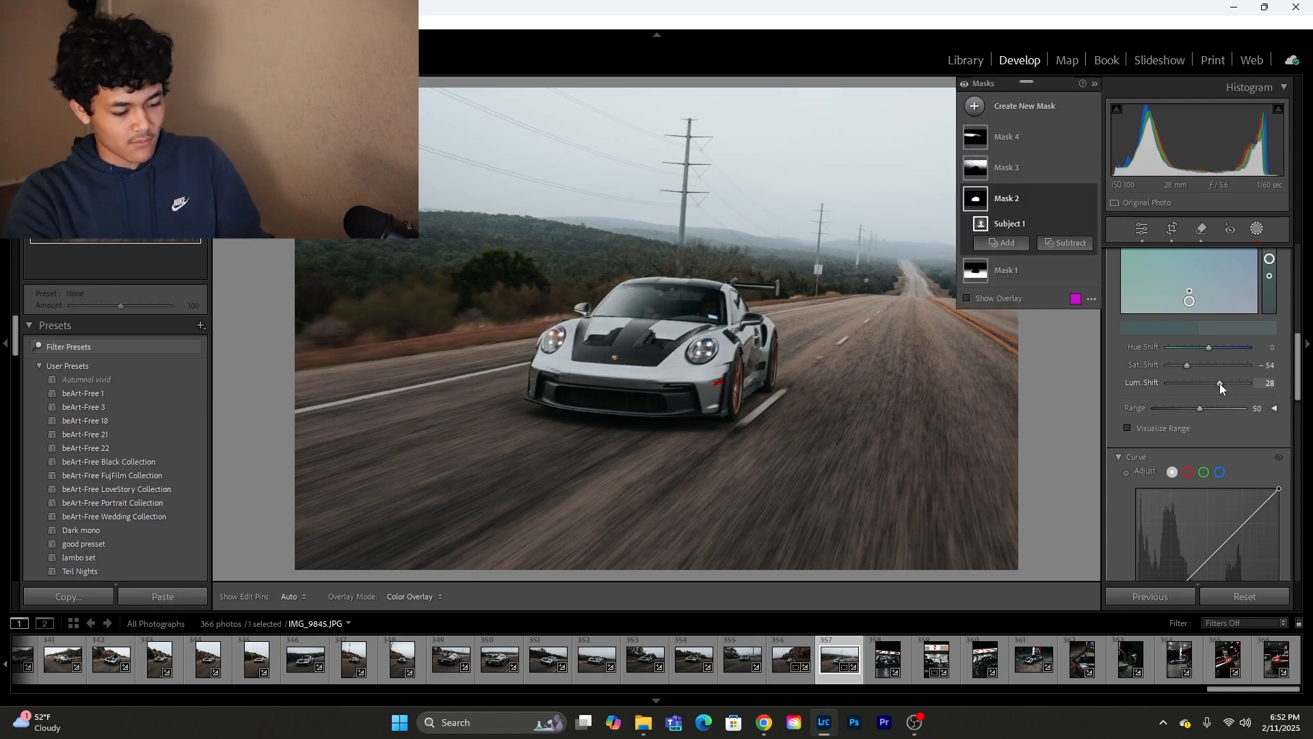
key(ctrl+z)
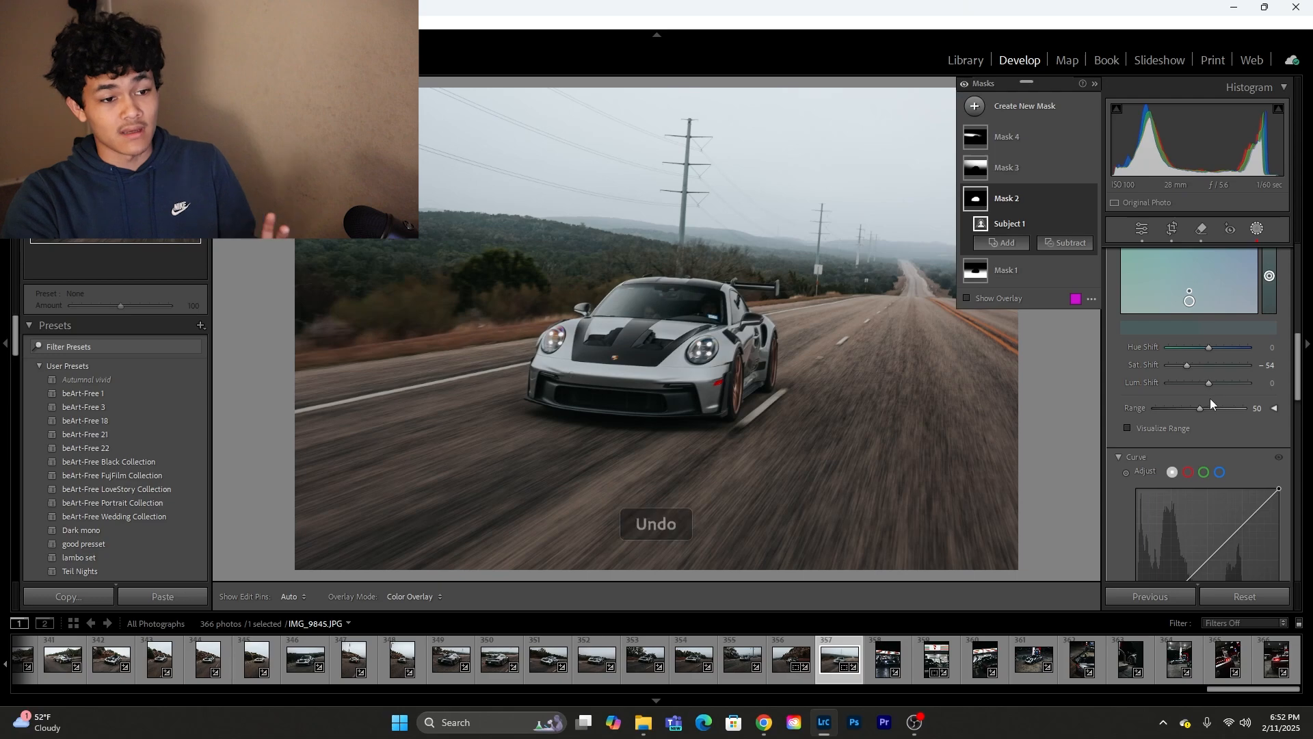